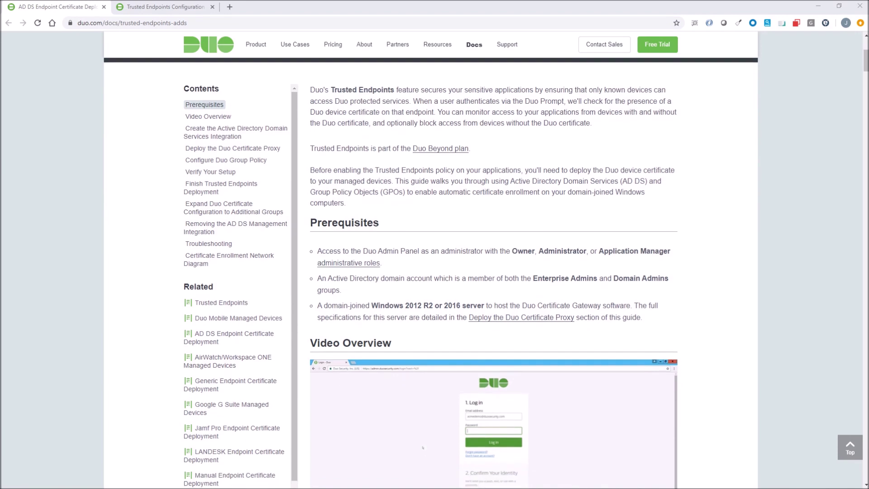
# Step: Highlight the Duo Beyond plan, Enterprise/Domain Admins and domain-joined Windows server prerequisites
pyautogui.moveTo(471, 151); pyautogui.dragTo(412, 151)
pyautogui.click(438, 280)
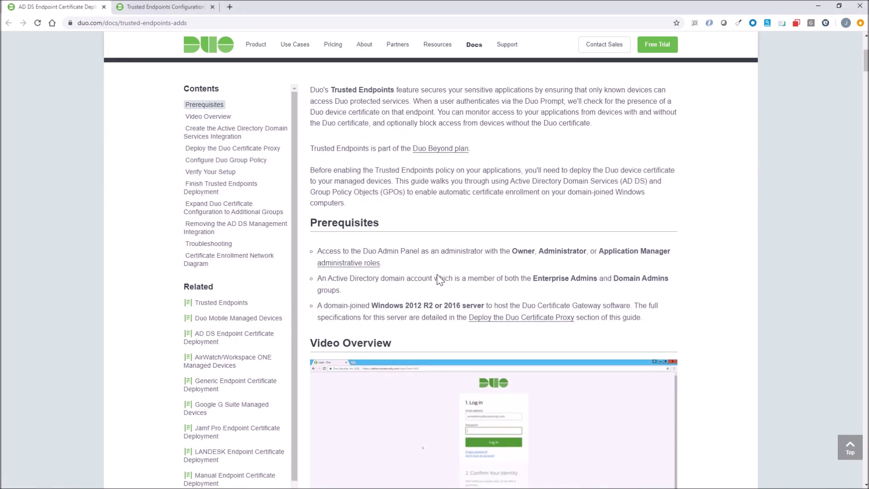
pyautogui.scroll(-2, 438, 279)
pyautogui.moveTo(533, 221); pyautogui.dragTo(692, 226)
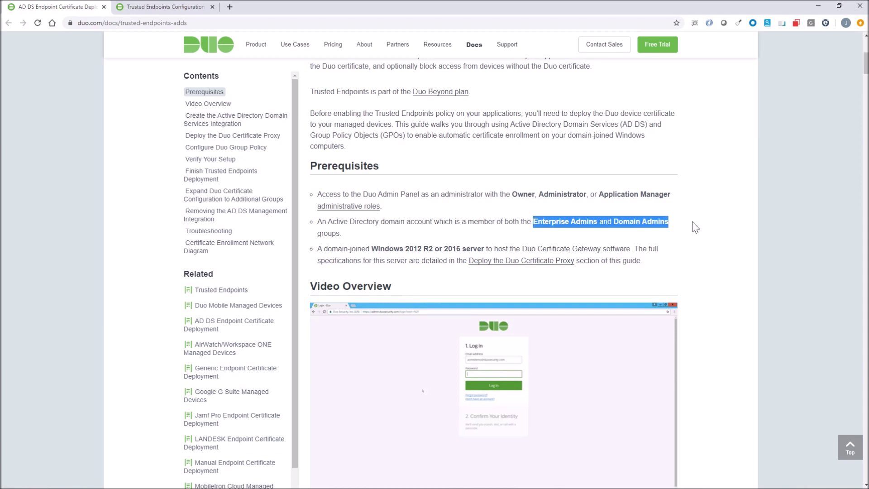
pyautogui.scroll(-2, 692, 291)
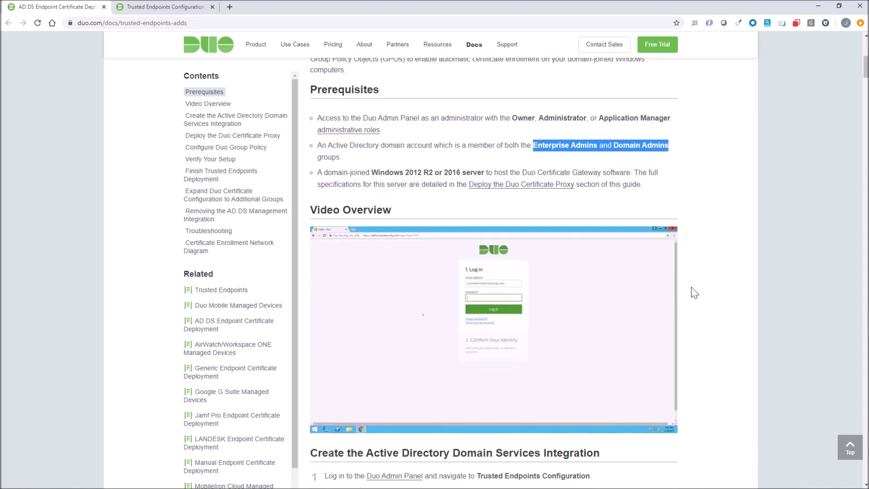
pyautogui.scroll(-1, 695, 293)
pyautogui.moveTo(317, 112); pyautogui.dragTo(629, 114)
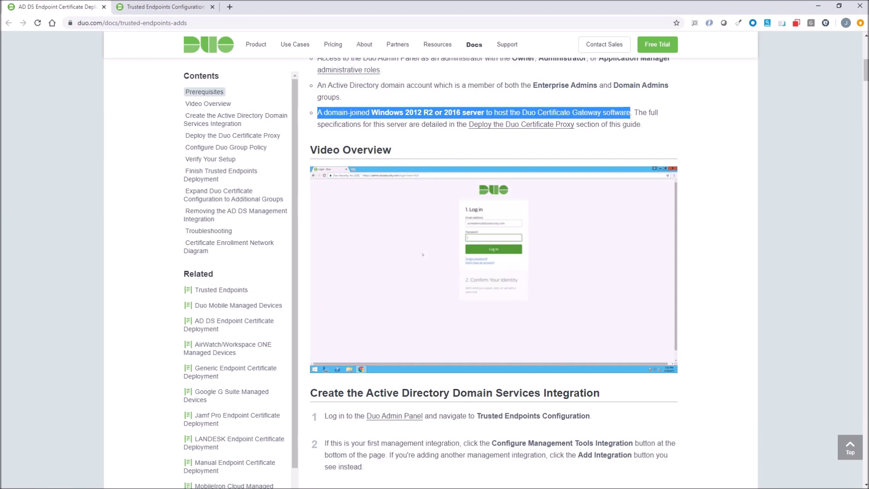
# Step: Read down through the integration steps to the Deploy the Duo Certificate Proxy section
pyautogui.scroll(-2, 523, 224)
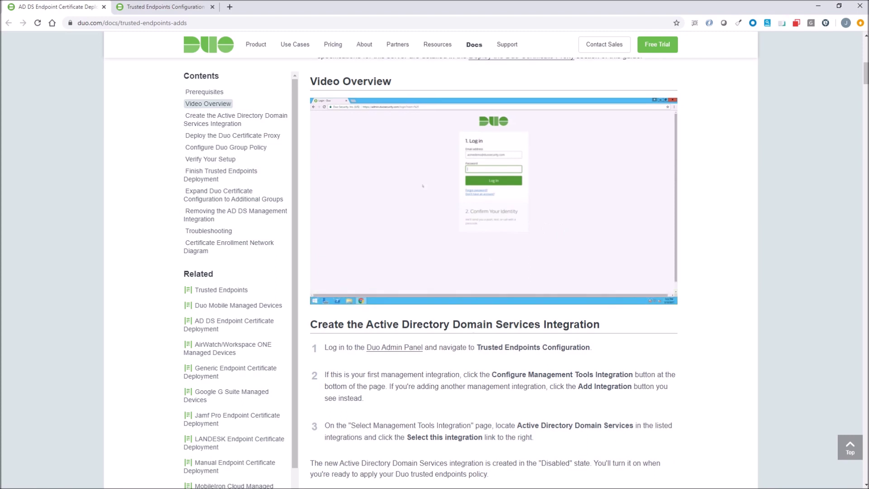
pyautogui.scroll(-4, 466, 341)
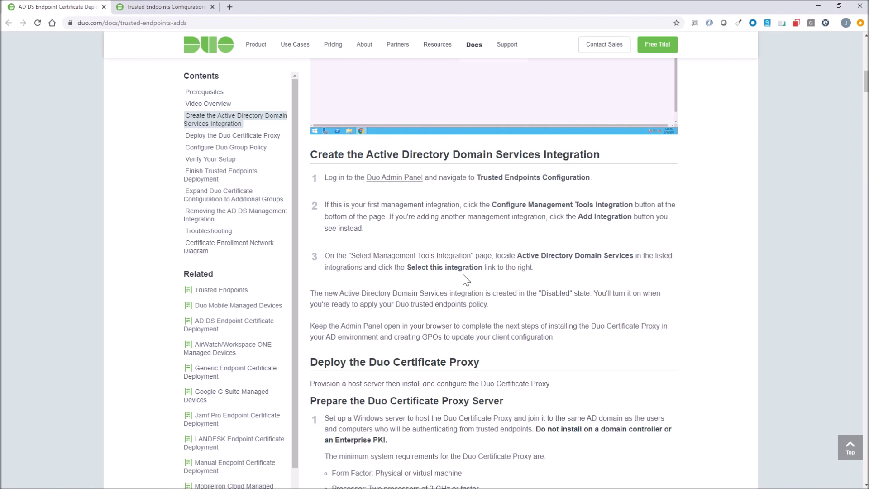
pyautogui.scroll(-2, 496, 348)
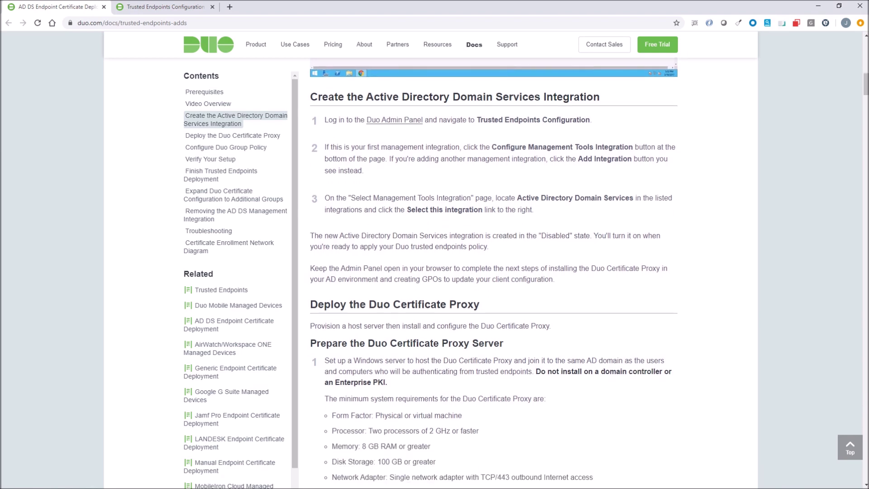
pyautogui.scroll(-2, 523, 300)
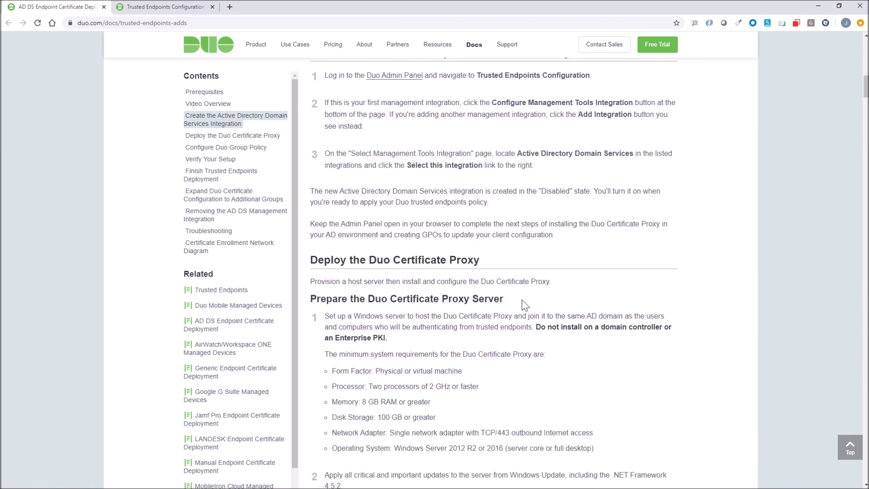
pyautogui.scroll(-2, 522, 300)
pyautogui.scroll(-2, 522, 299)
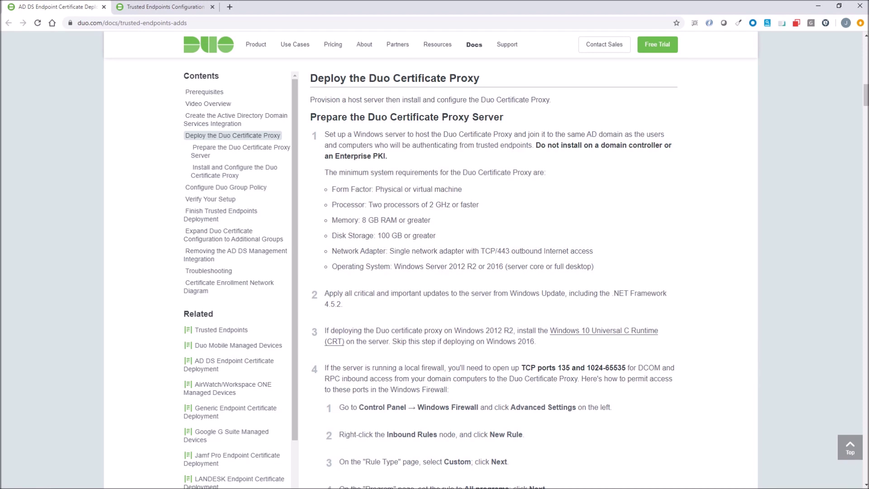
# Step: From the admin panel's Trusted Endpoints Configuration, add the Active Directory Domain Services management tool integration
pyautogui.click(172, 6)
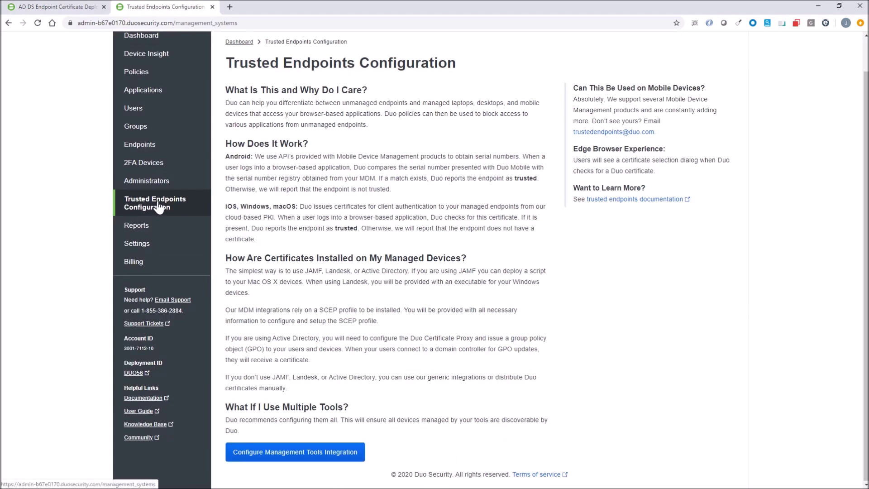
pyautogui.scroll(1, 154, 201)
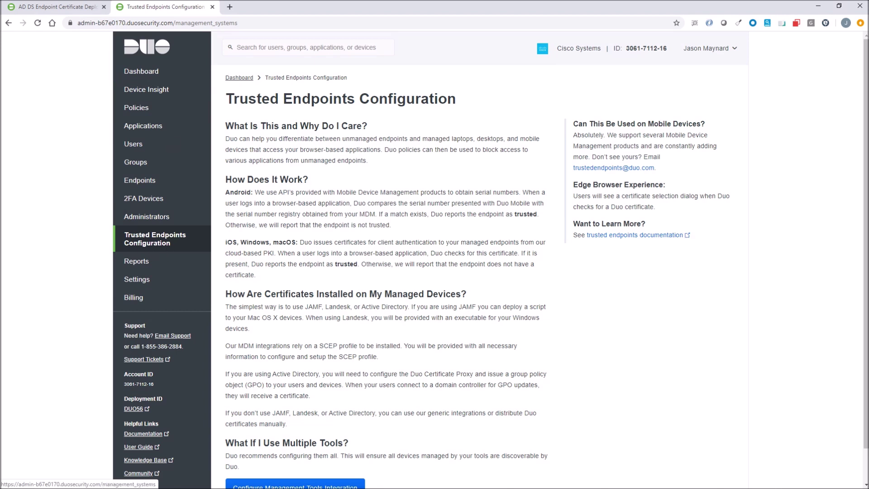
pyautogui.scroll(-1, 312, 428)
pyautogui.click(301, 454)
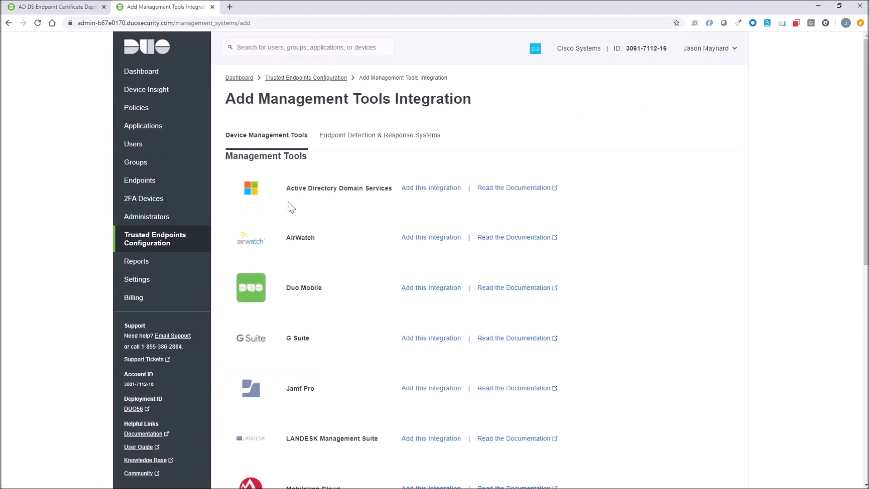
pyautogui.click(425, 188)
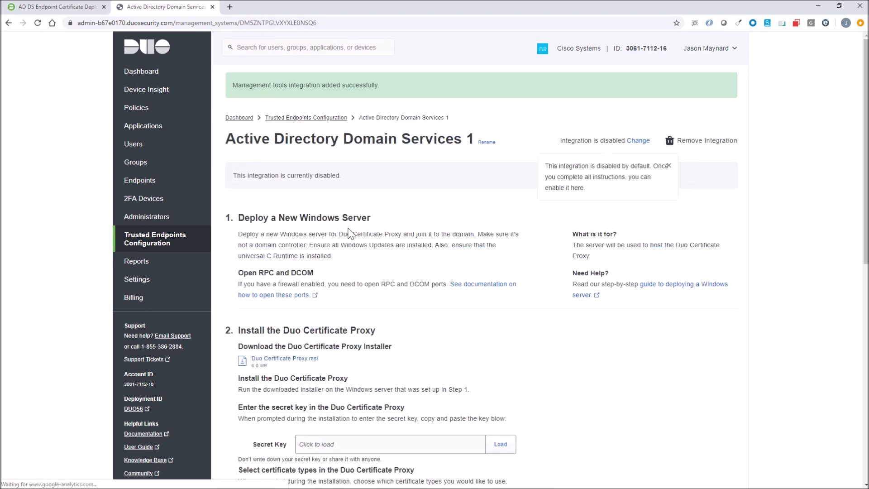
# Step: Load and copy the Active Directory Domain Services 1 secret key, then return to the Duo docs
pyautogui.scroll(-3, 333, 219)
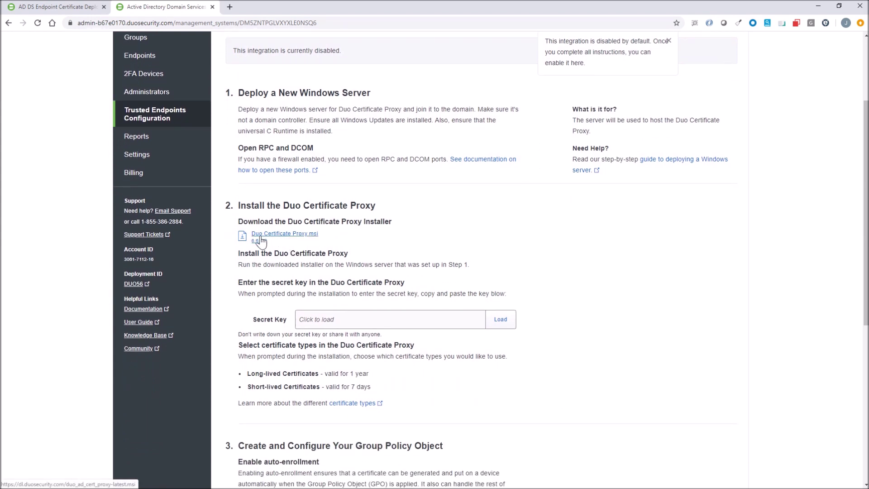
pyautogui.scroll(-3, 261, 240)
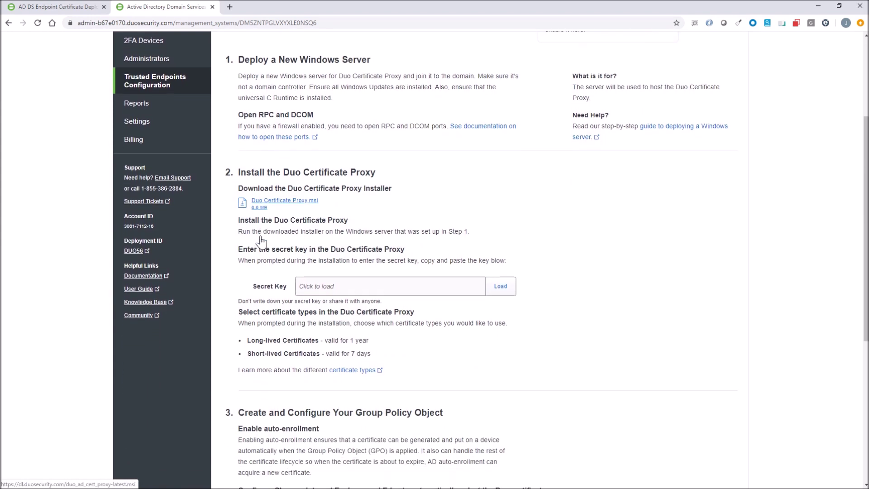
pyautogui.scroll(-3, 270, 292)
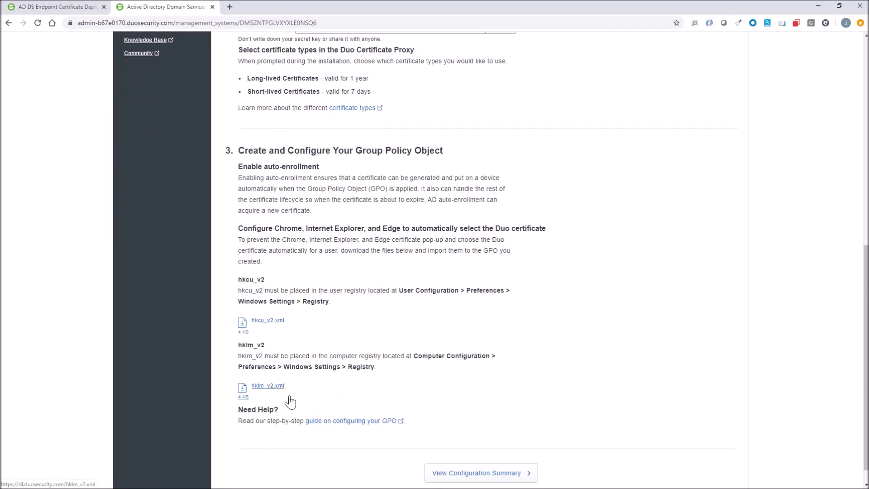
pyautogui.scroll(5, 382, 257)
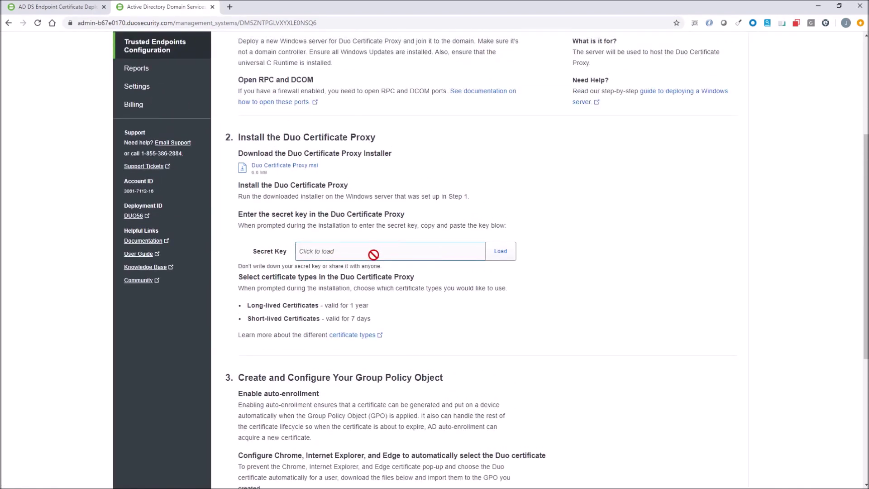
pyautogui.click(502, 254)
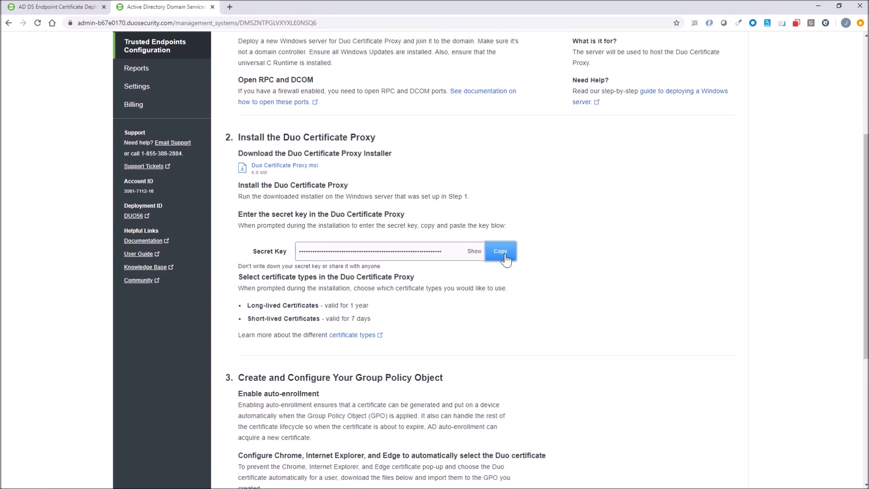
pyautogui.click(502, 254)
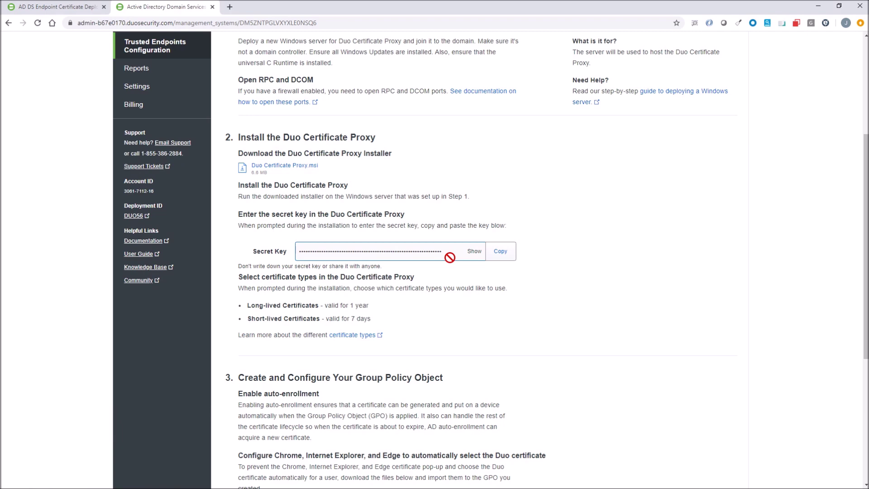
pyautogui.scroll(5, 450, 257)
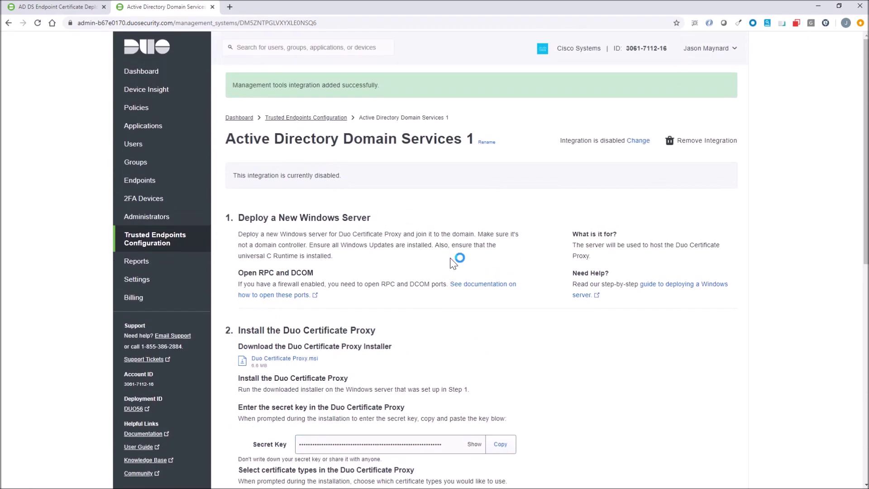
pyautogui.click(62, 7)
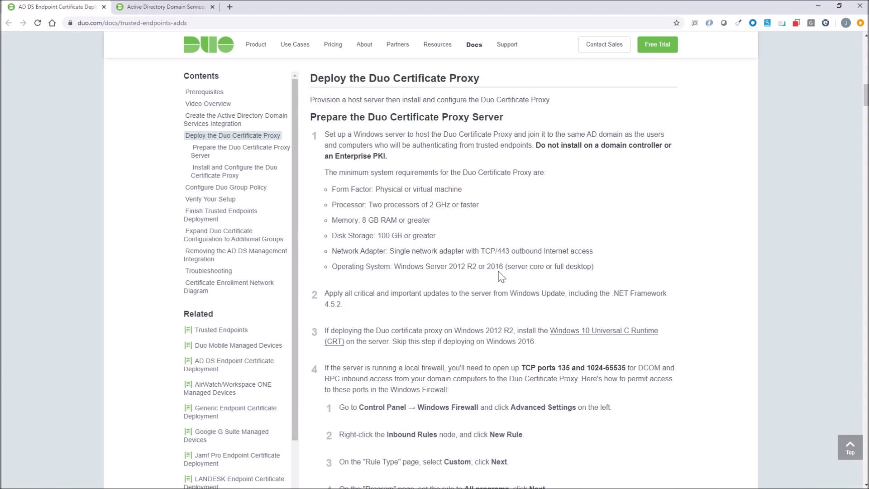
pyautogui.scroll(-2, 484, 276)
pyautogui.scroll(-2, 484, 276)
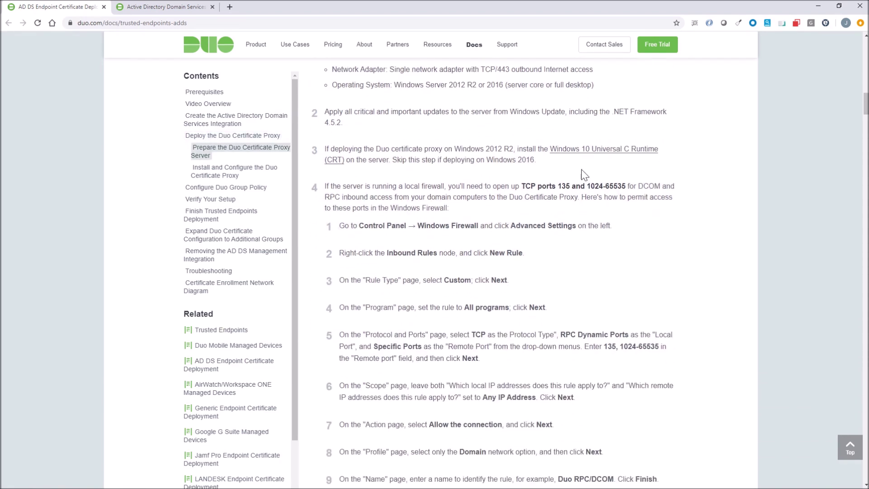
pyautogui.moveTo(610, 111); pyautogui.dragTo(342, 123)
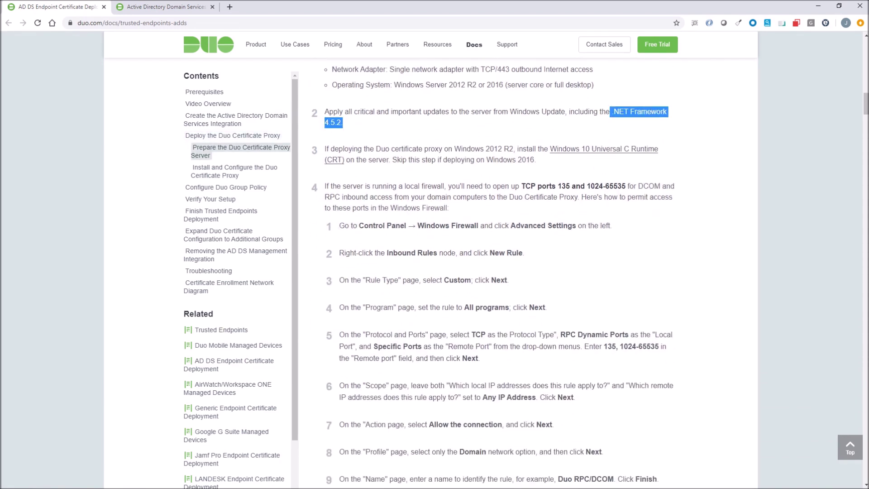
pyautogui.moveTo(549, 149)
pyautogui.mouseDown()
pyautogui.moveTo(658, 150)
pyautogui.moveTo(537, 160)
pyautogui.mouseUp()
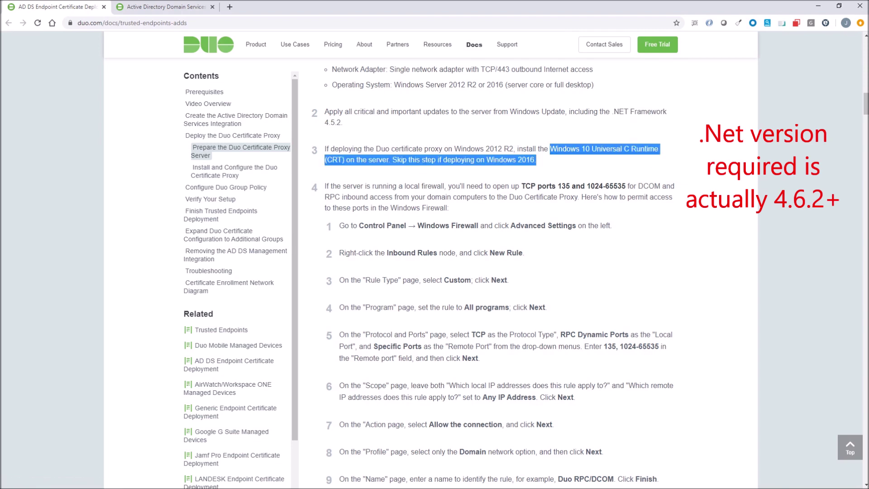
pyautogui.moveTo(521, 186); pyautogui.dragTo(660, 186)
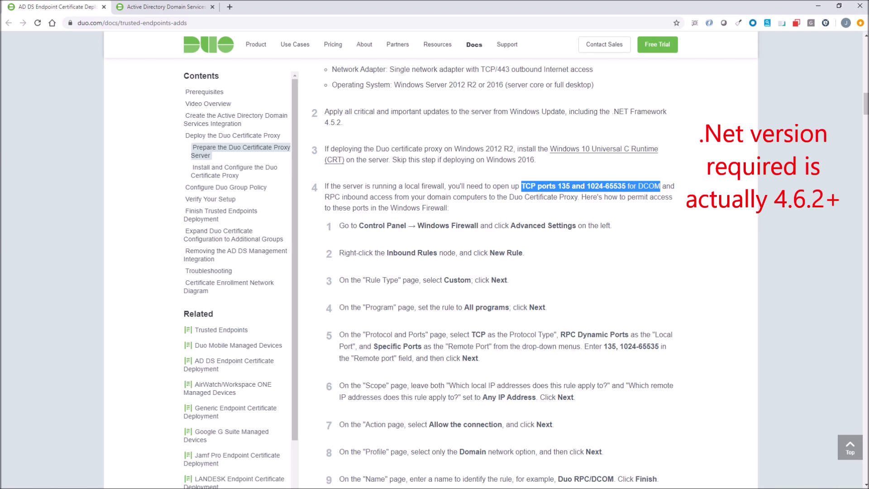
pyautogui.moveTo(417, 225); pyautogui.dragTo(478, 226)
pyautogui.scroll(-10, 383, 271)
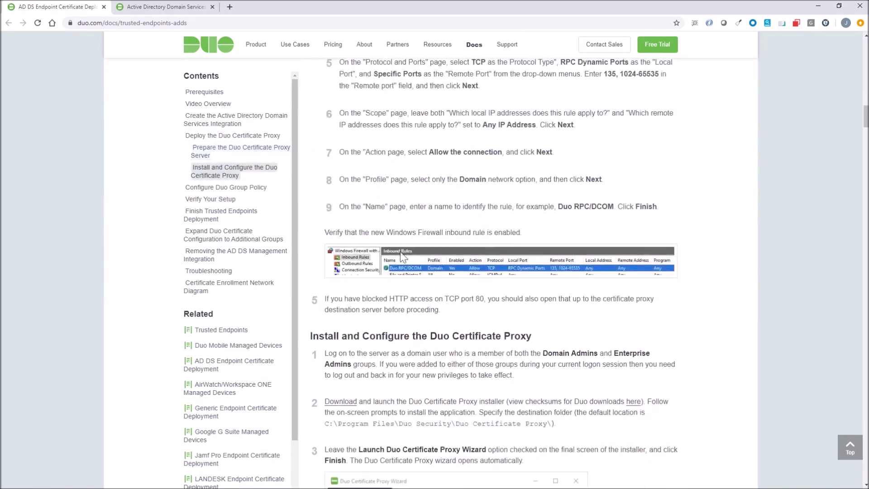
pyautogui.scroll(-1, 383, 269)
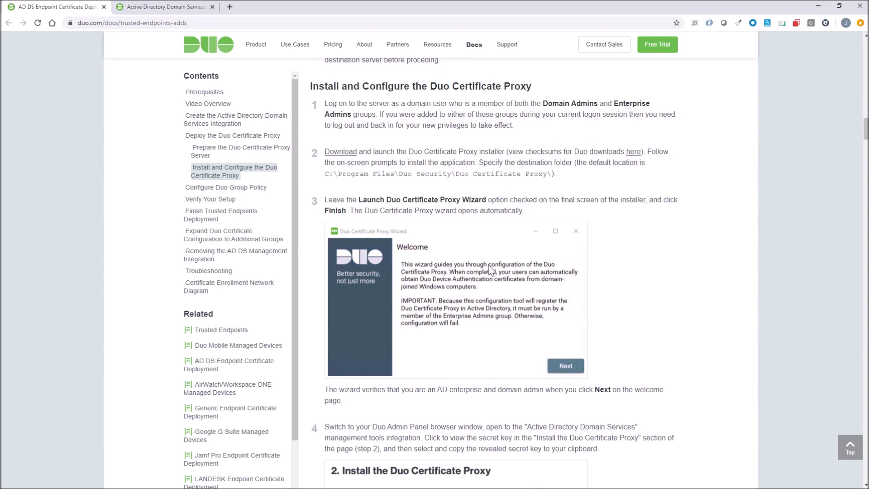
pyautogui.scroll(-4, 491, 267)
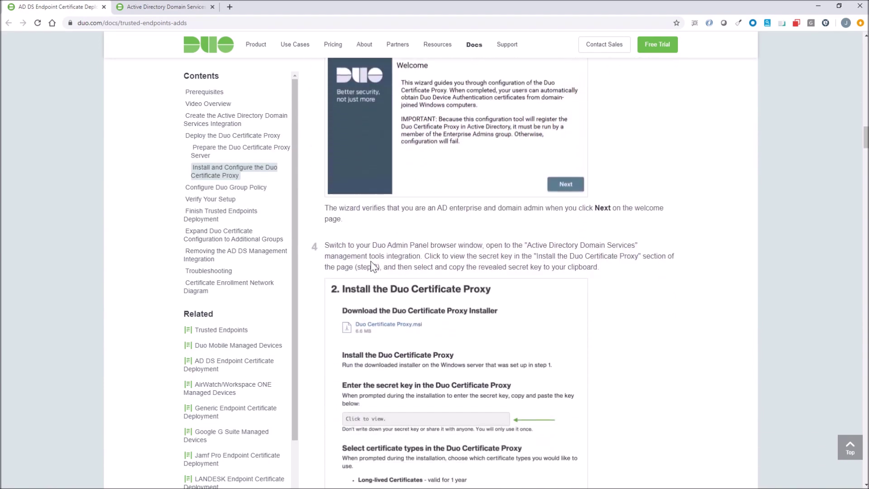
pyautogui.scroll(-2, 371, 264)
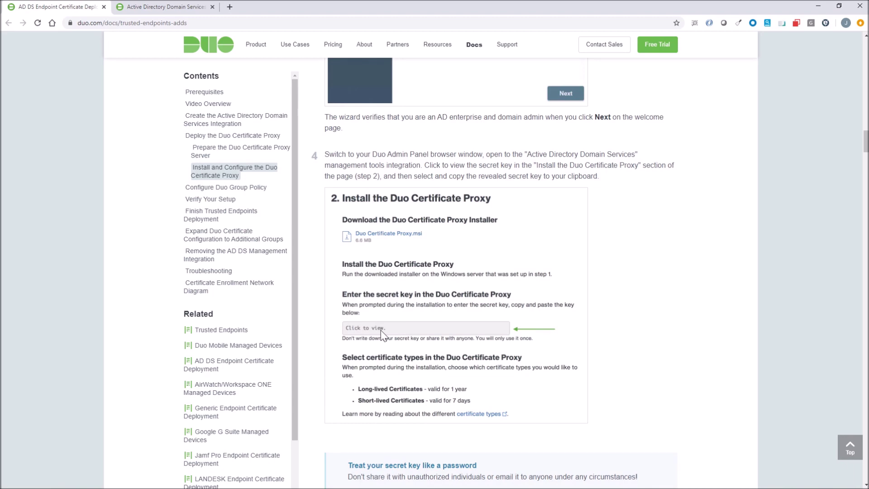
pyautogui.scroll(-5, 380, 335)
pyautogui.scroll(-1, 380, 334)
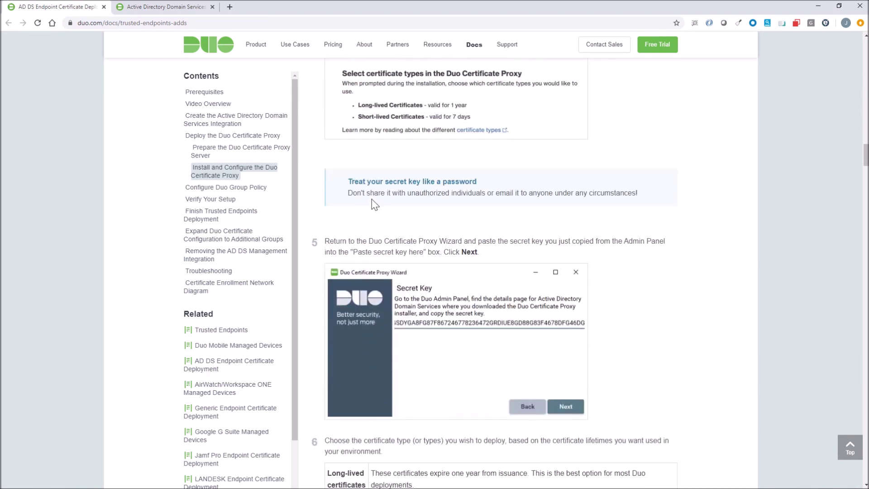
pyautogui.scroll(-3, 371, 199)
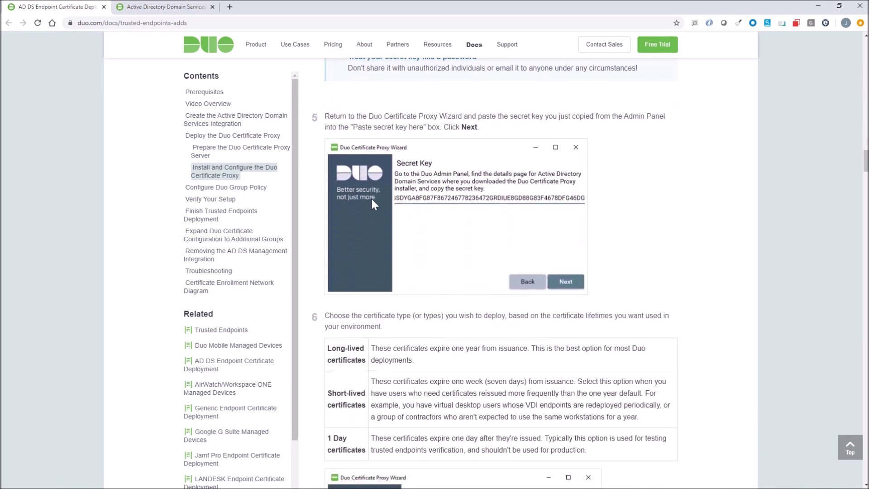
pyautogui.scroll(-5, 362, 162)
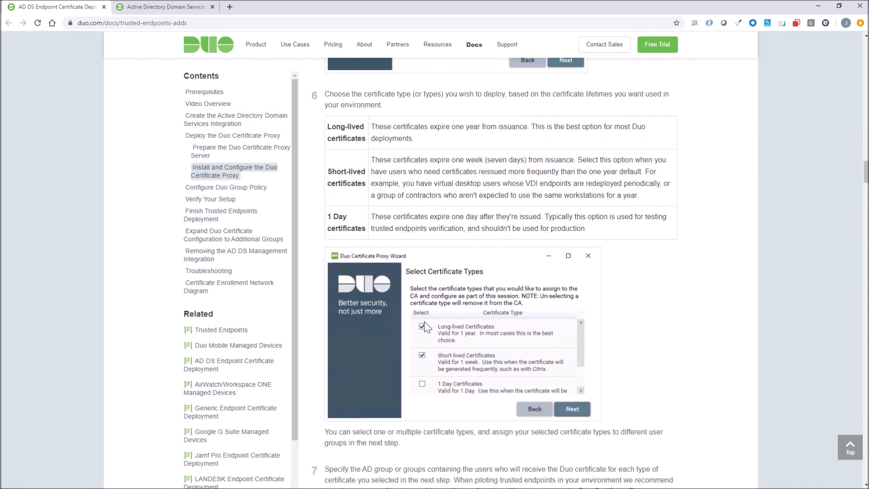
pyautogui.scroll(-2, 462, 256)
pyautogui.scroll(-8, 466, 290)
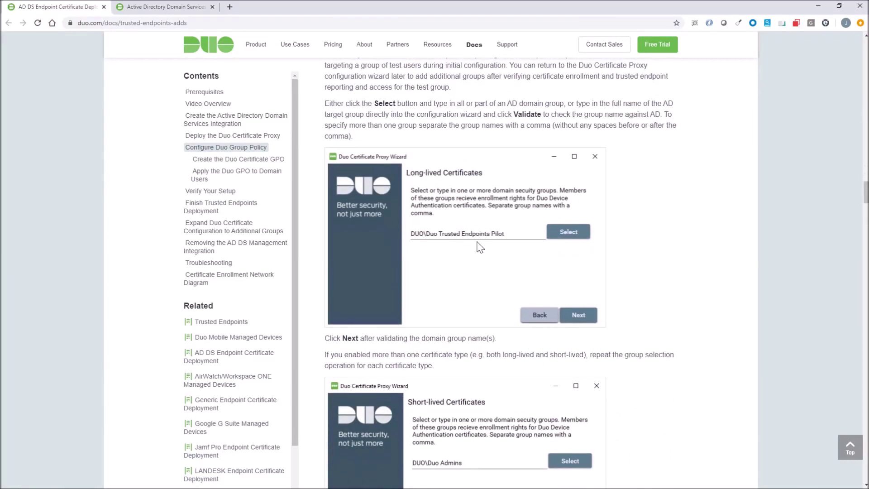
pyautogui.scroll(-5, 426, 190)
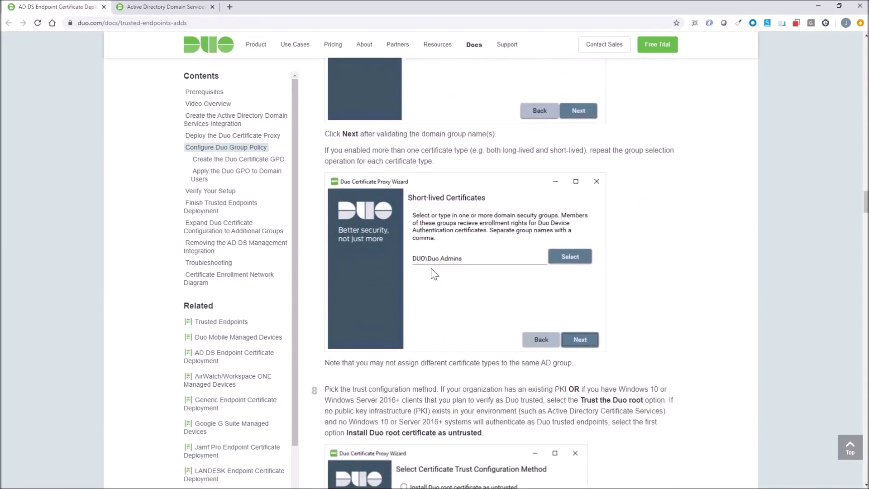
pyautogui.scroll(-5, 488, 214)
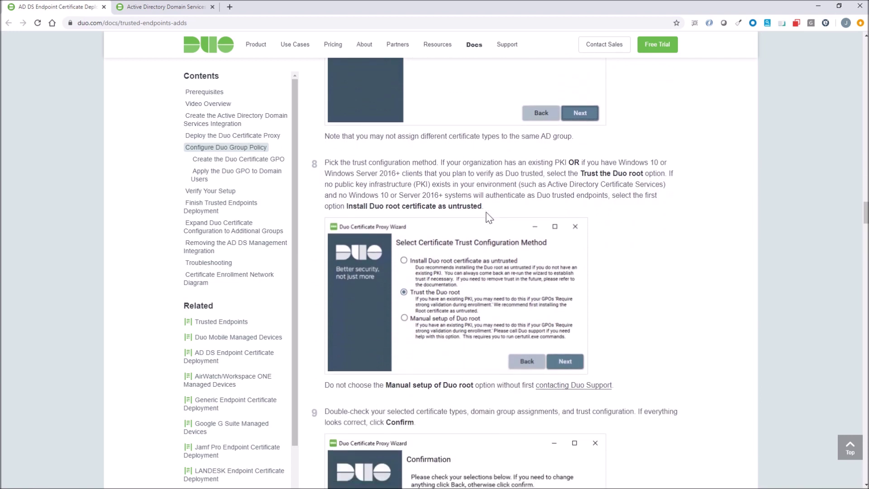
pyautogui.scroll(-6, 447, 297)
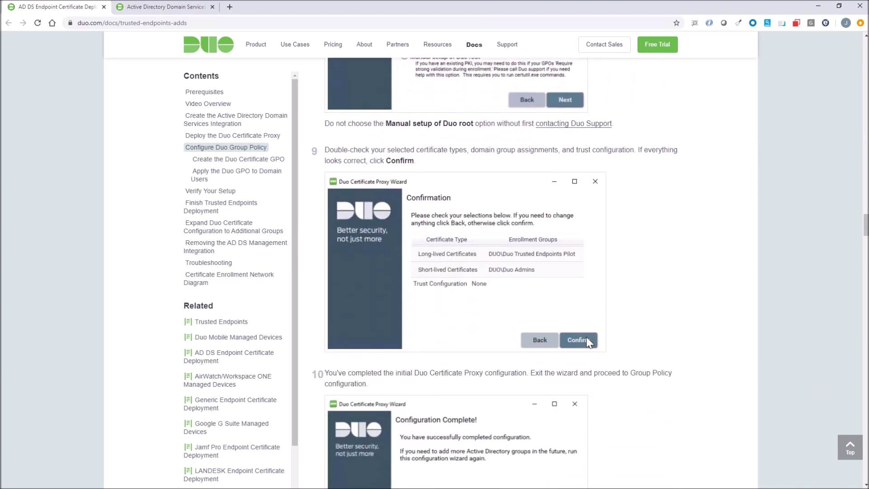
pyautogui.scroll(-9, 580, 336)
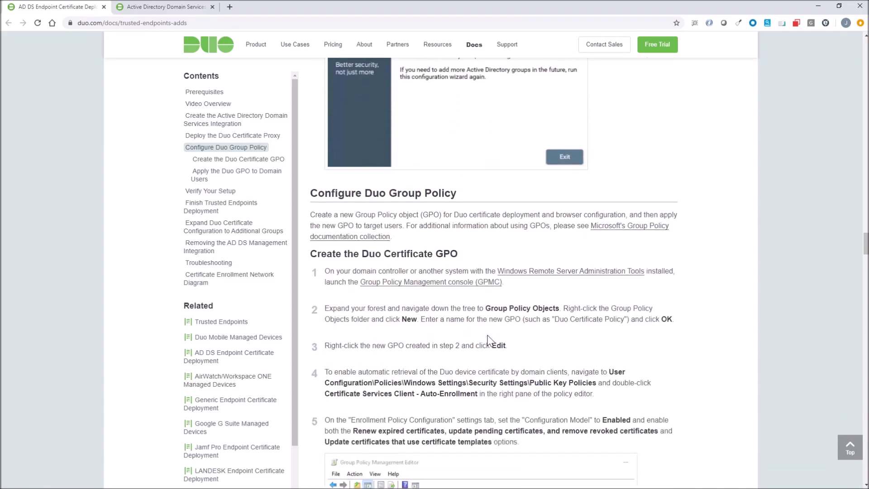
pyautogui.scroll(-2, 487, 340)
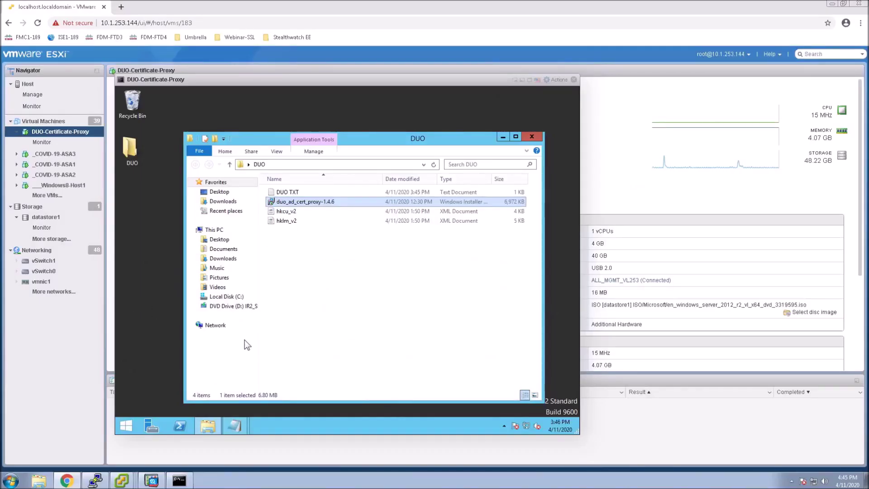
# Step: Install Duo Certificate Proxy from duo_ad_cert_proxy-1.4.6 into the default folder
pyautogui.doubleClick(311, 202)
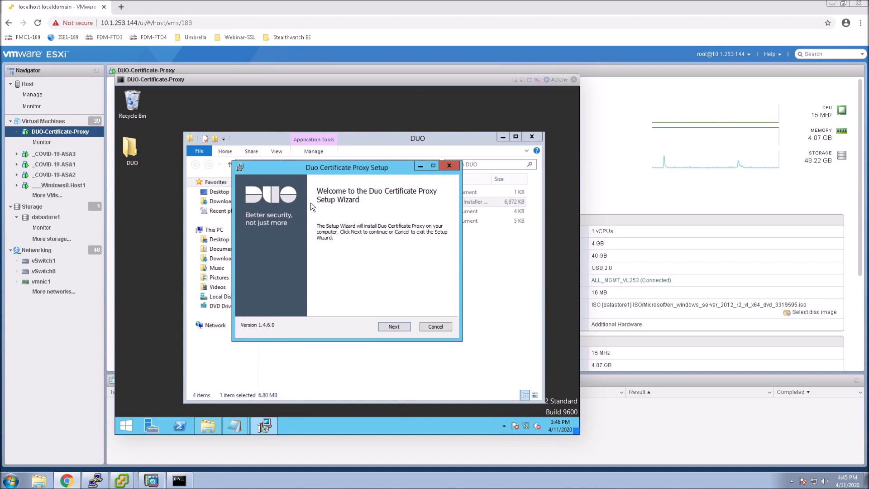
pyautogui.click(389, 327)
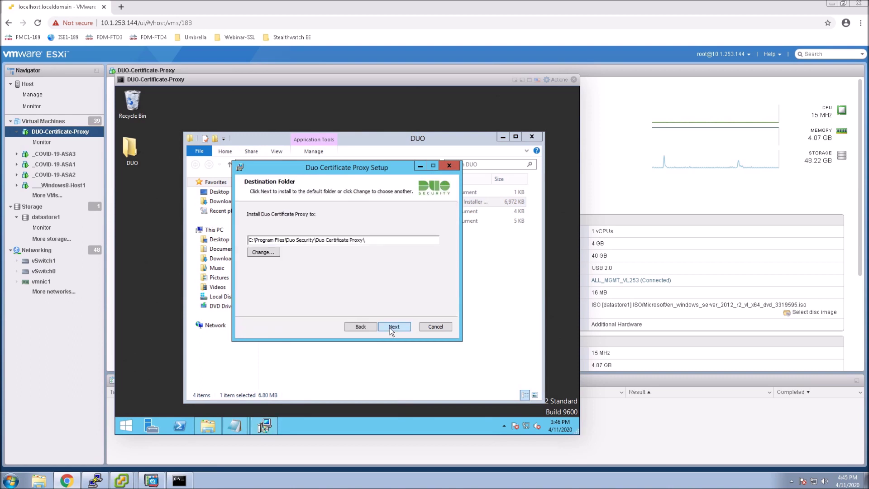
pyautogui.click(389, 328)
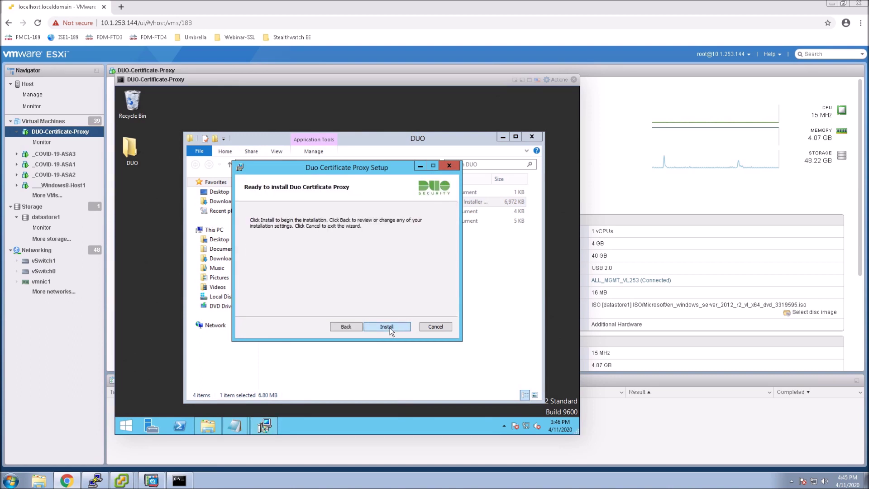
pyautogui.click(389, 327)
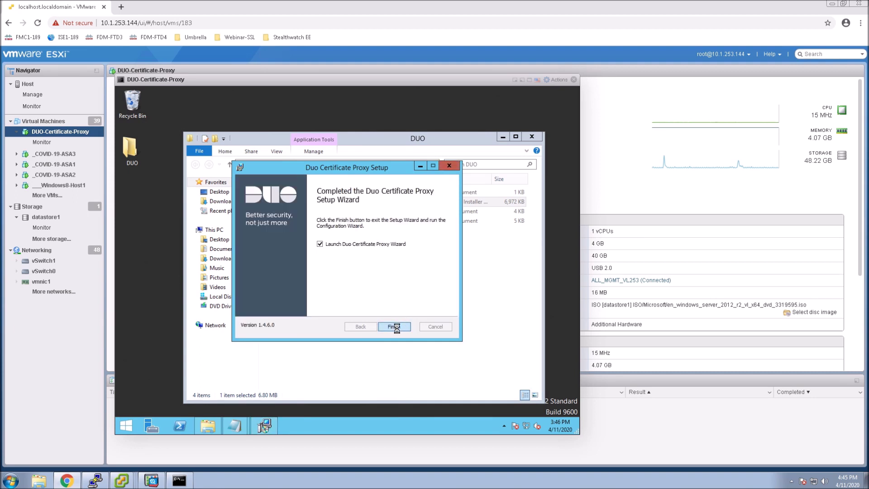
pyautogui.click(395, 327)
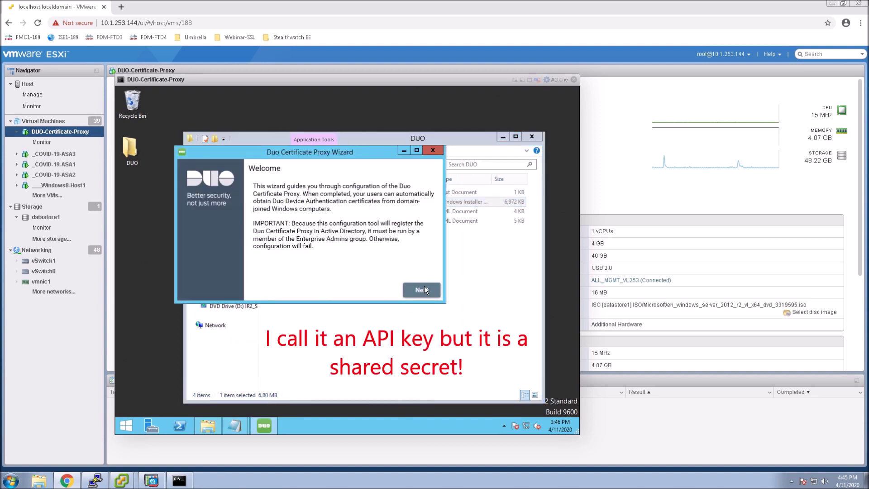
# Step: Connect the proxy with the pasted secret key and enable long-lived and short-lived certificates
pyautogui.click(423, 288)
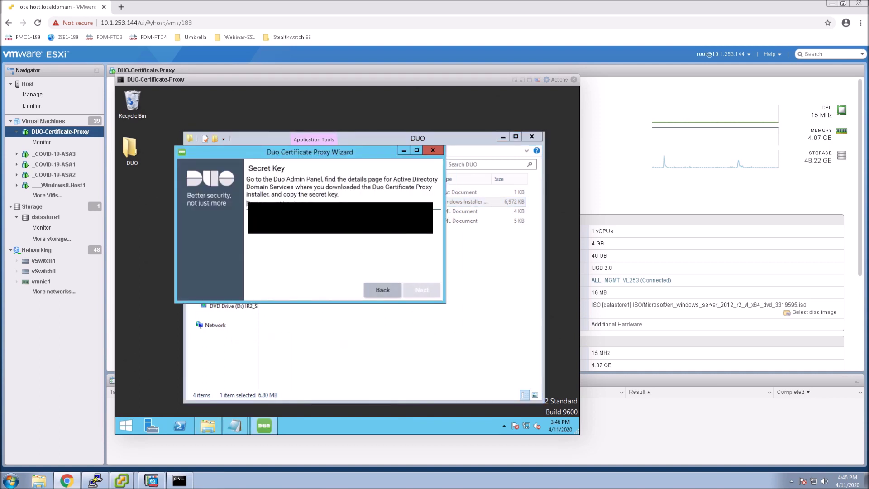
pyautogui.hotkey('ctrl', 'v')
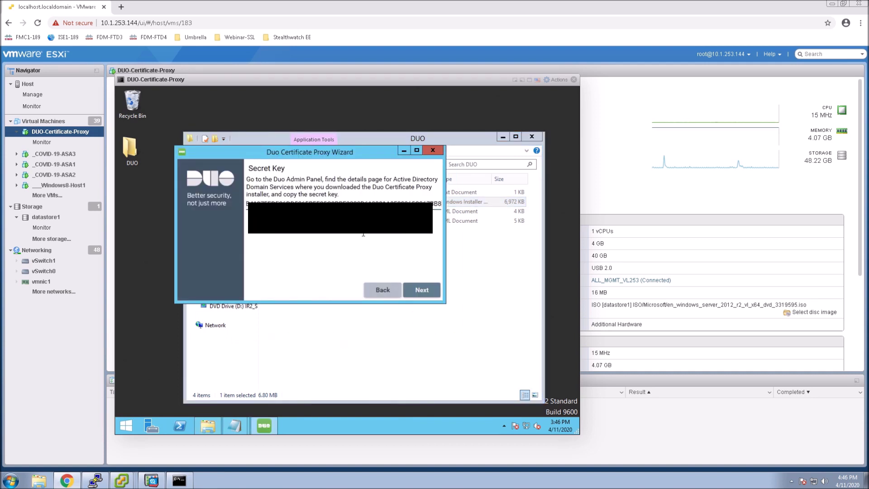
pyautogui.click(428, 289)
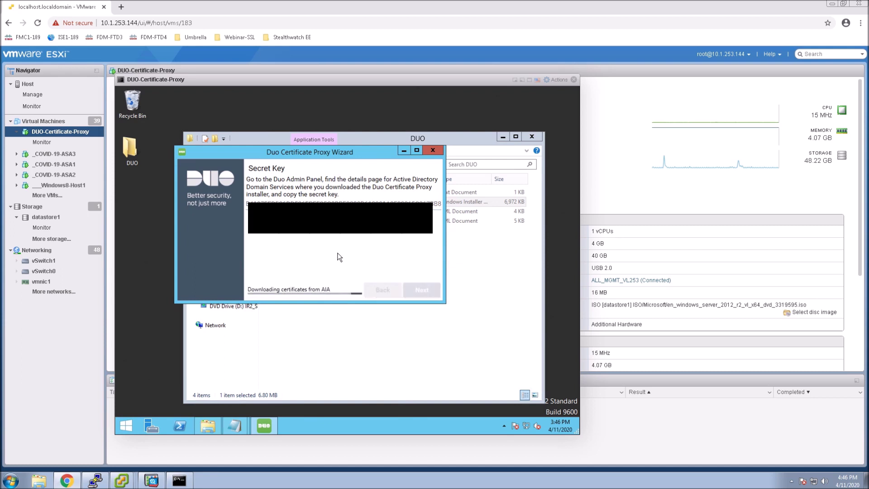
pyautogui.click(265, 255)
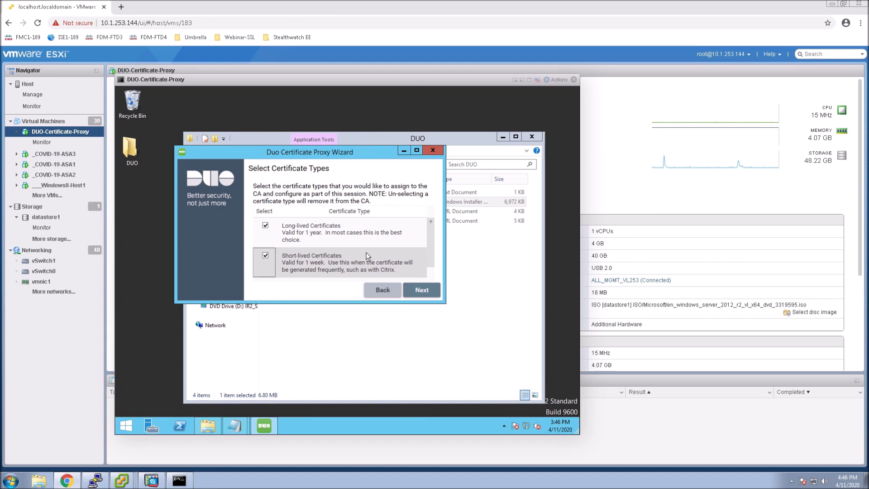
pyautogui.click(420, 290)
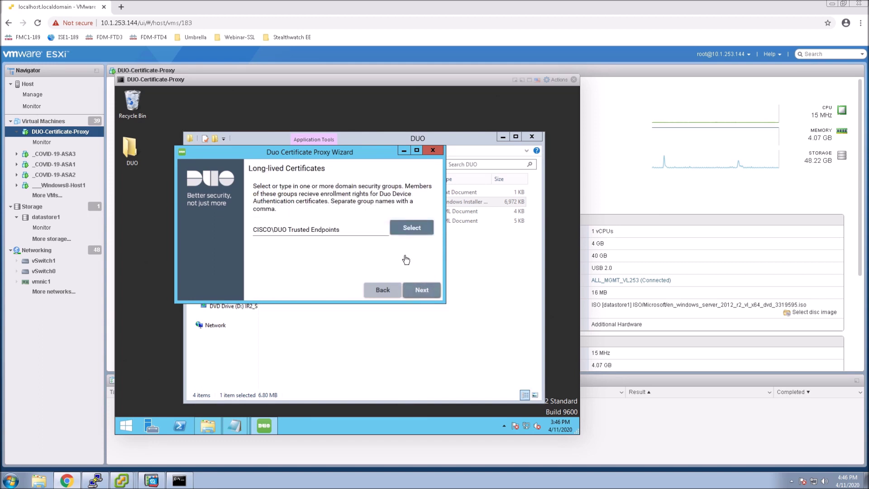
# Step: Assign DUO Trusted Endpoints to long-lived and CISCO\DUO Admins to short-lived certificates, accept the trust method, and save
pyautogui.click(412, 227)
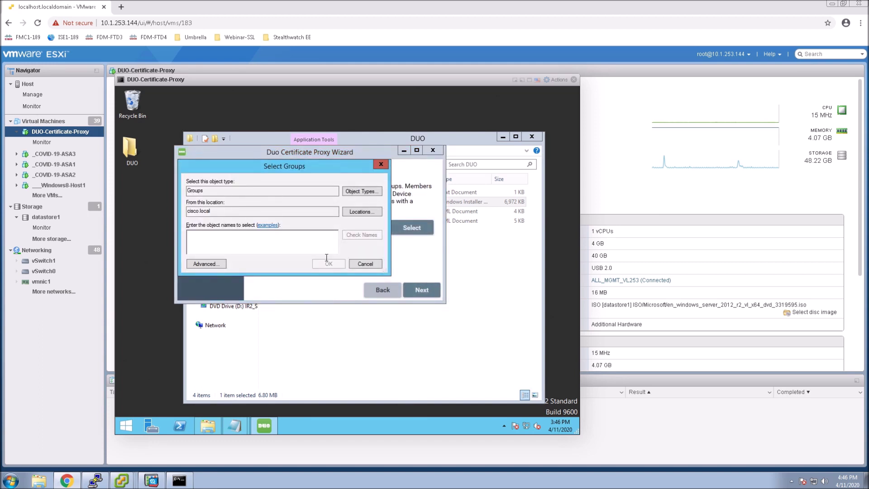
pyautogui.click(364, 263)
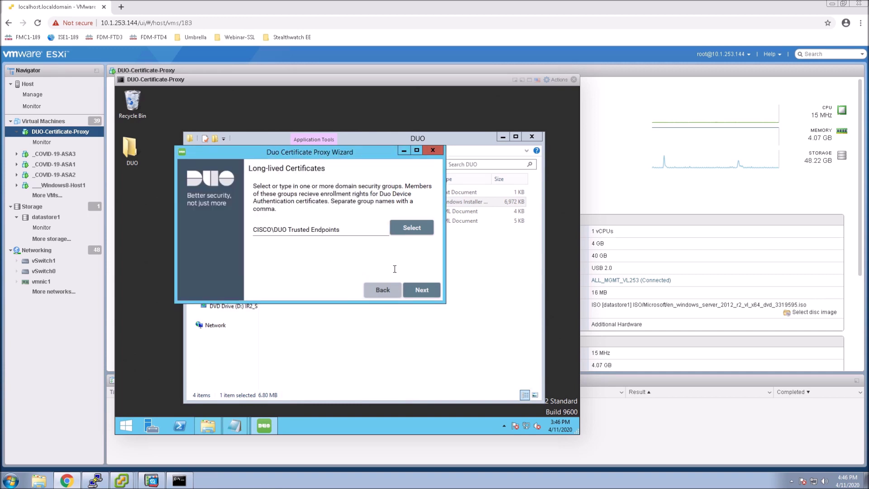
pyautogui.click(419, 292)
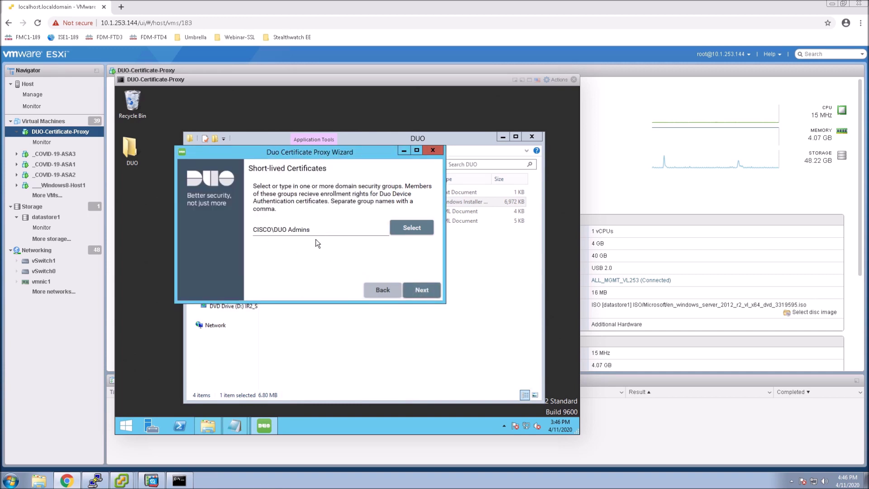
pyautogui.click(426, 292)
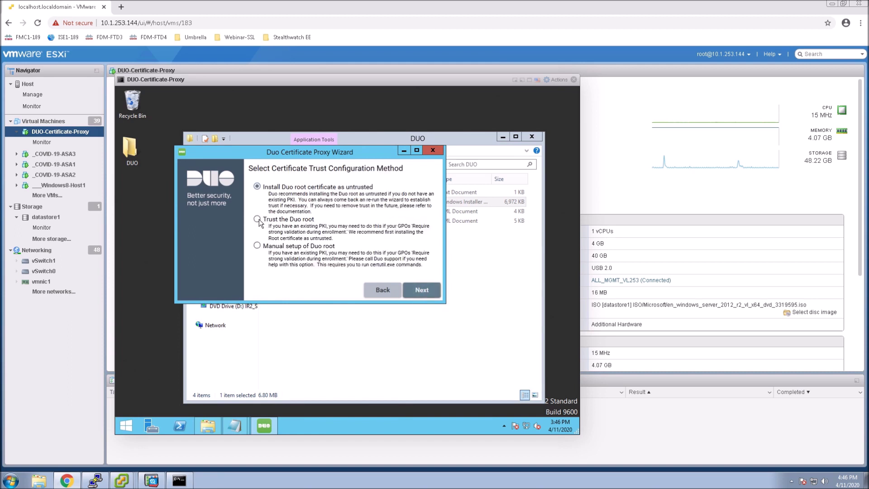
pyautogui.click(423, 291)
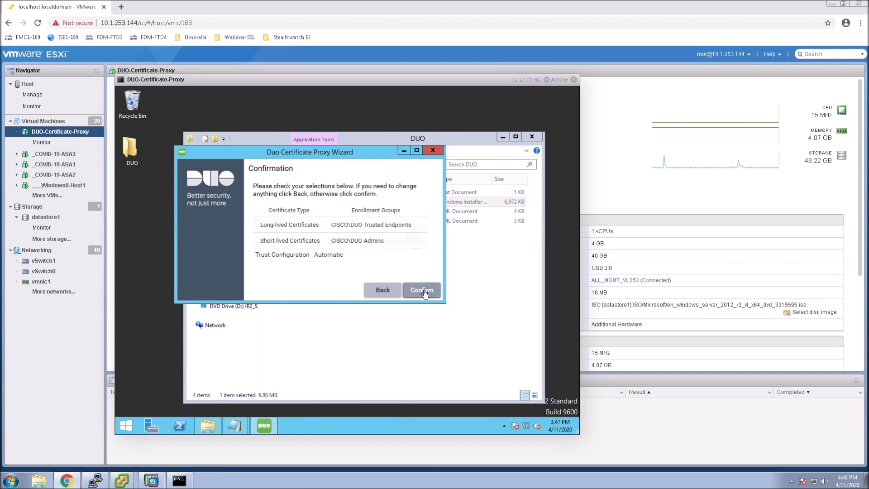
pyautogui.click(423, 291)
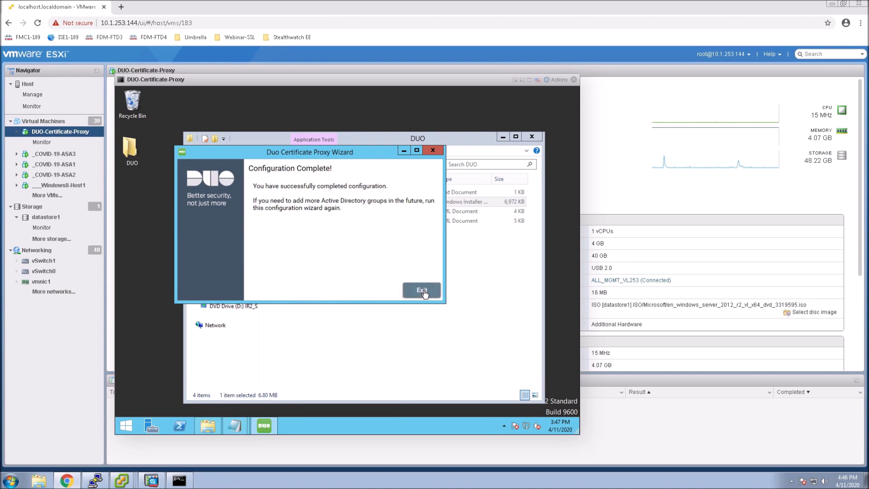
pyautogui.click(422, 291)
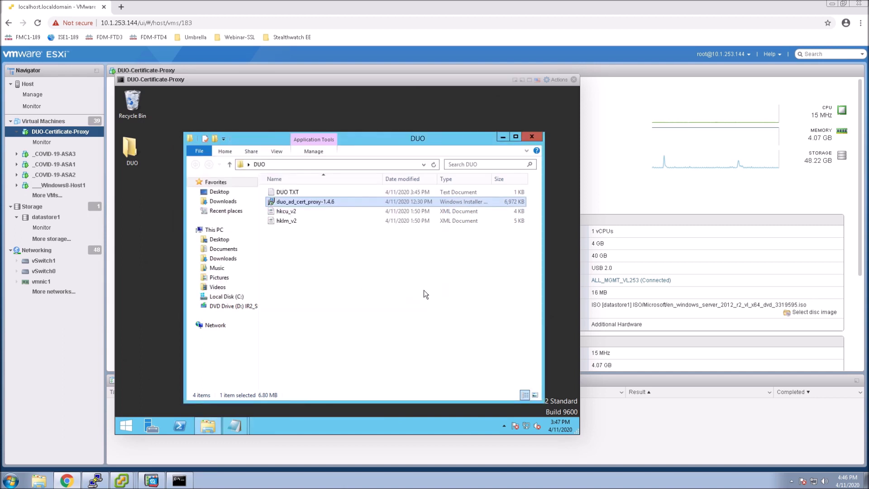
pyautogui.click(413, 304)
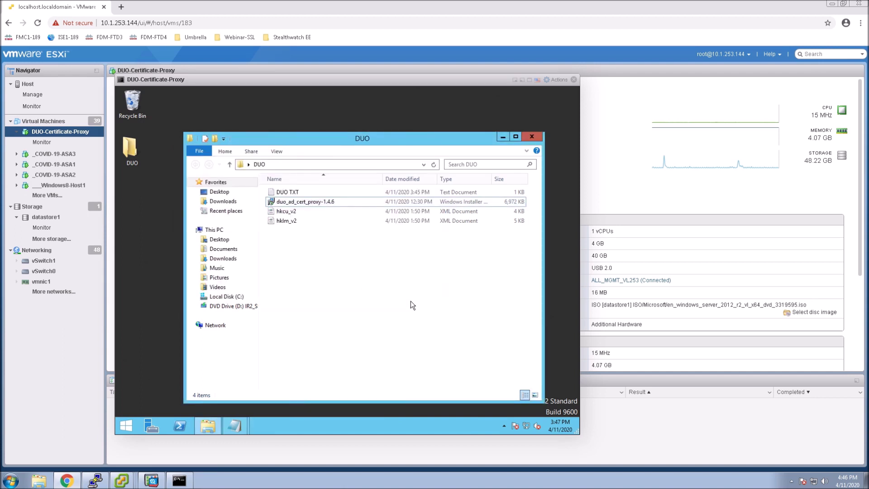
# Step: Back in the Duo docs, read GPO steps 5–8 on auto-enrollment and the hkcu_v2.xml import
pyautogui.moveTo(490, 3)
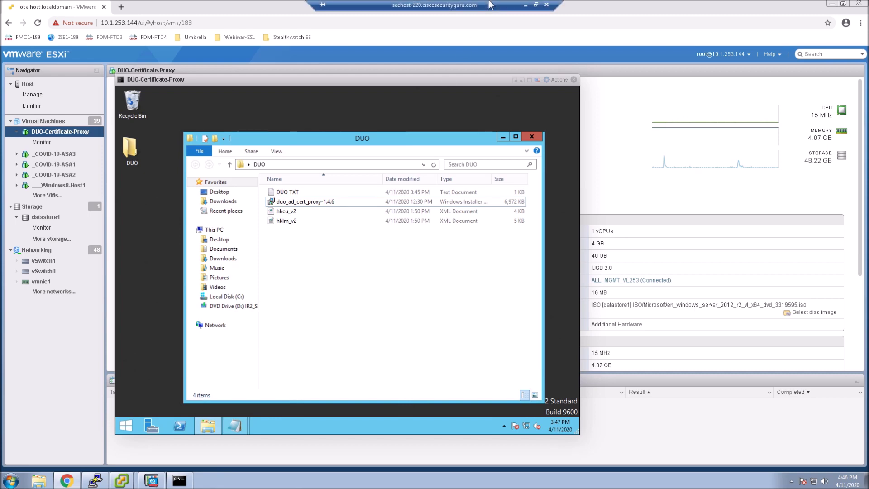
pyautogui.click(525, 6)
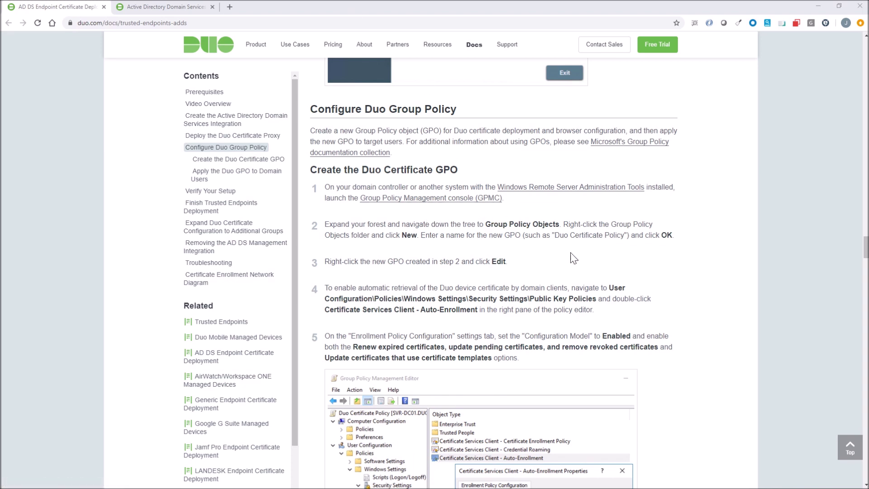
pyautogui.scroll(-1, 545, 276)
pyautogui.scroll(-3, 541, 272)
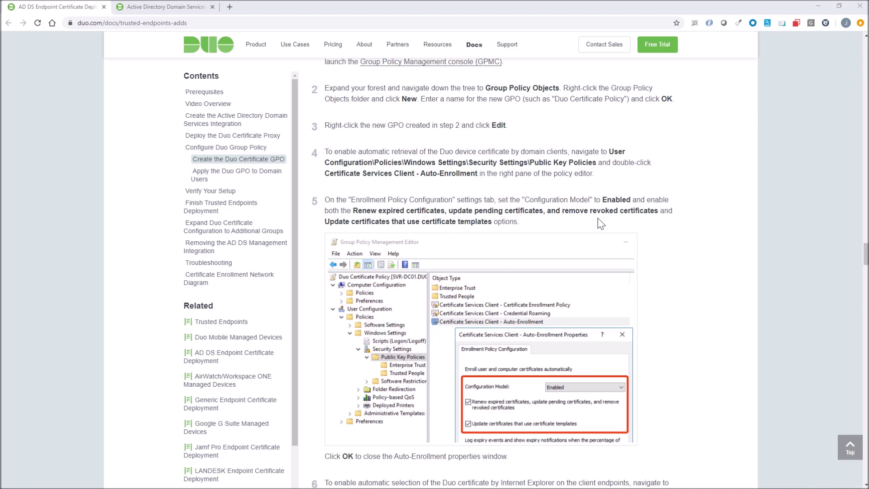
pyautogui.scroll(-3, 599, 226)
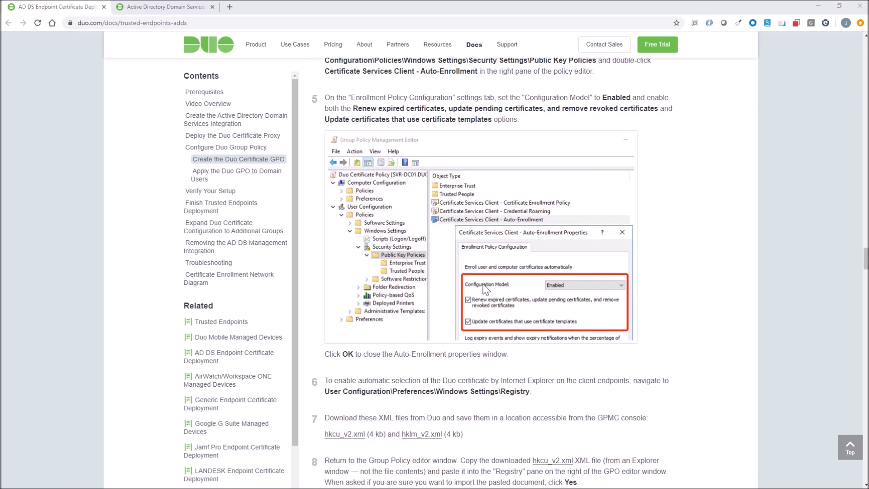
pyautogui.scroll(-2, 485, 335)
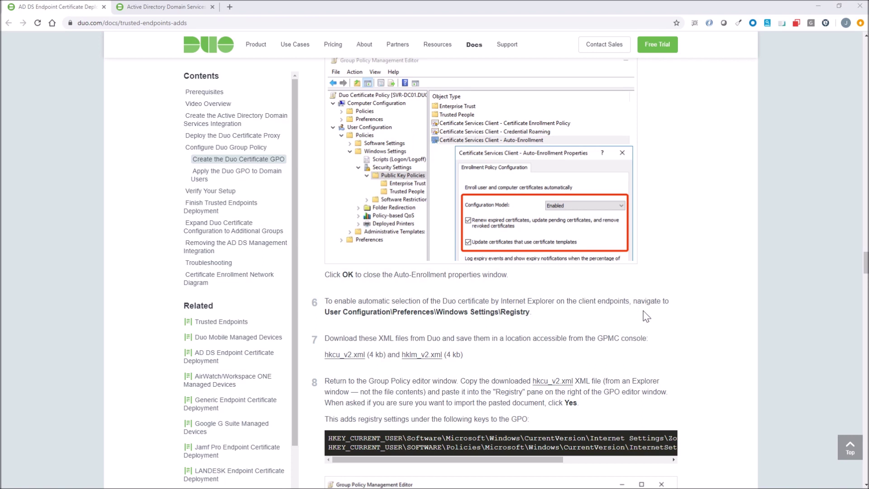
pyautogui.scroll(-1, 401, 324)
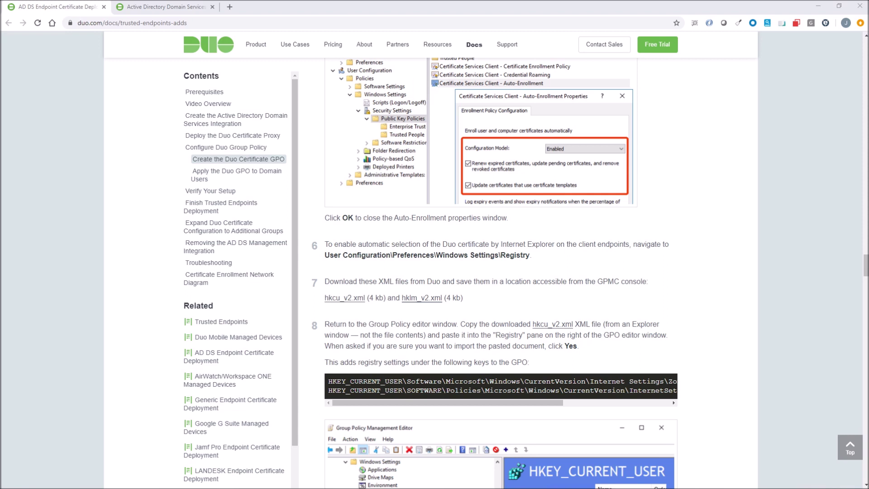
pyautogui.scroll(-2, 385, 326)
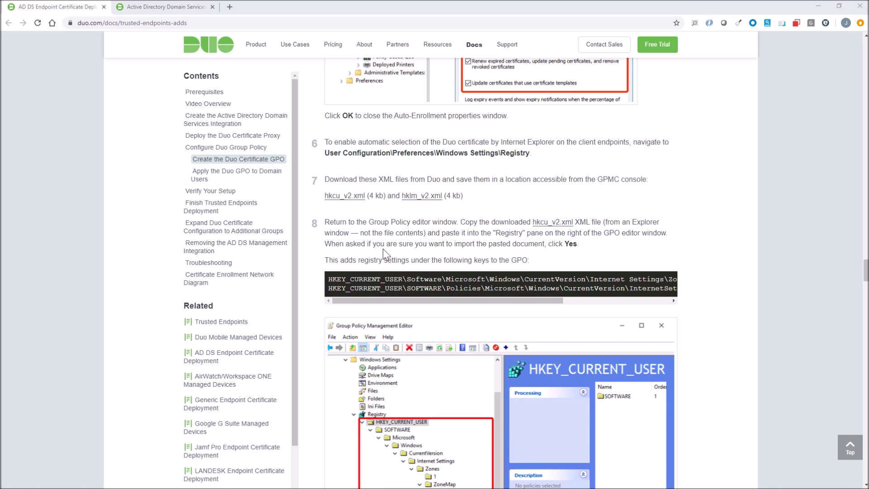
# Step: Read across the HKEY_LOCAL_MACHINE registry key code blocks
pyautogui.scroll(-1, 448, 249)
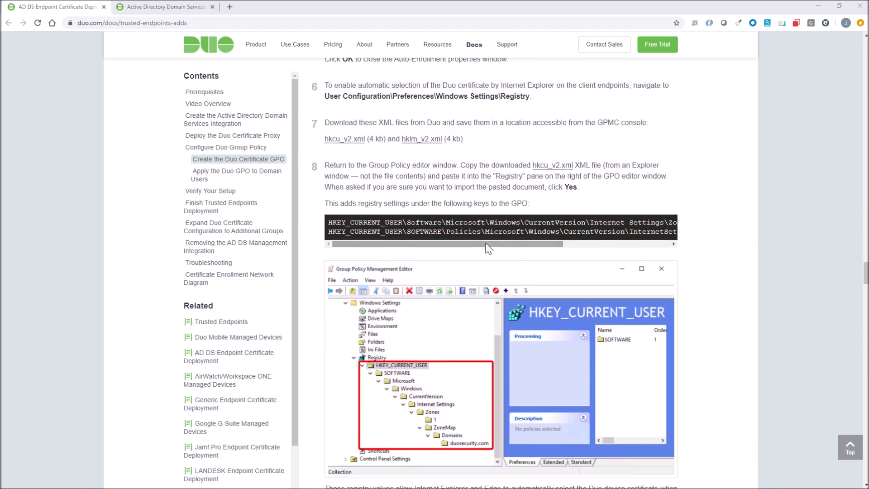
pyautogui.moveTo(489, 244); pyautogui.dragTo(628, 251)
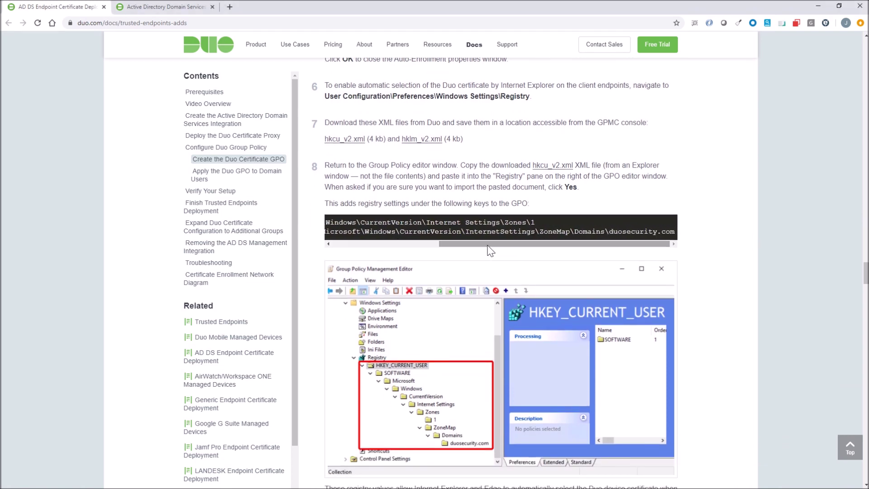
pyautogui.scroll(-6, 489, 250)
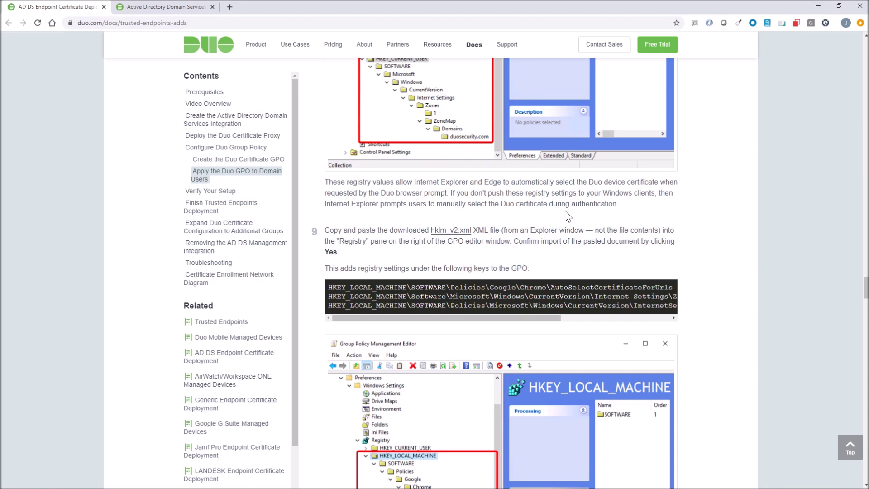
pyautogui.scroll(-1, 564, 210)
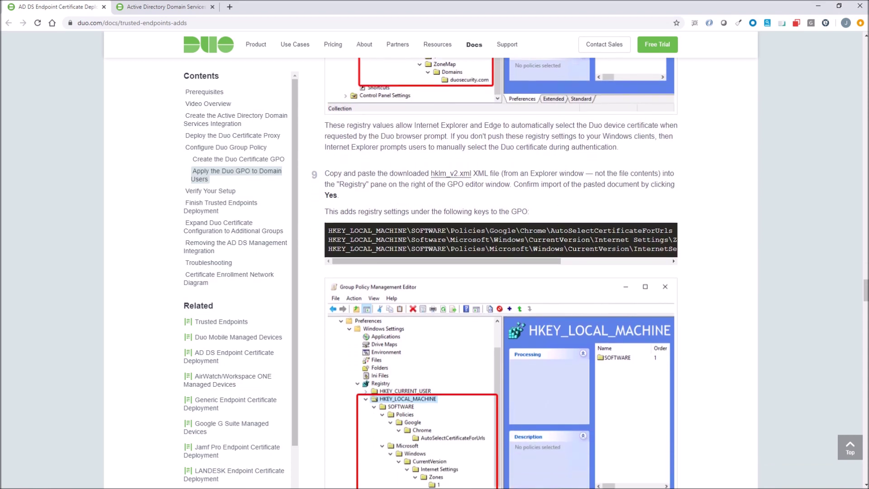
pyautogui.moveTo(549, 261); pyautogui.dragTo(657, 264)
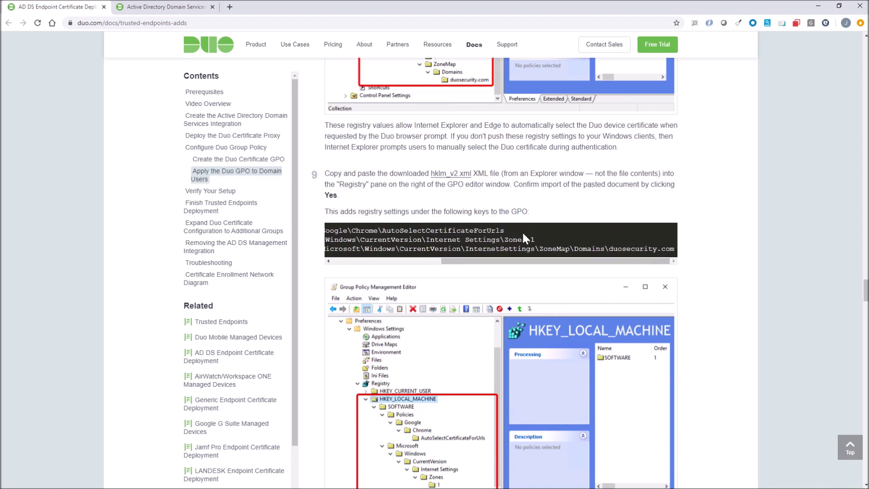
# Step: Read steps 9 and 10 and the Apply the Duo GPO to Domain Users section
pyautogui.scroll(-3, 522, 231)
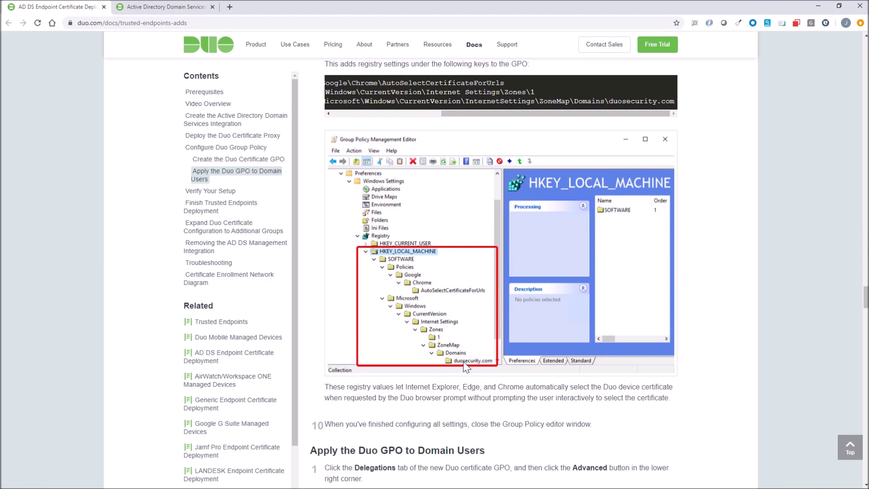
pyautogui.scroll(-2, 466, 367)
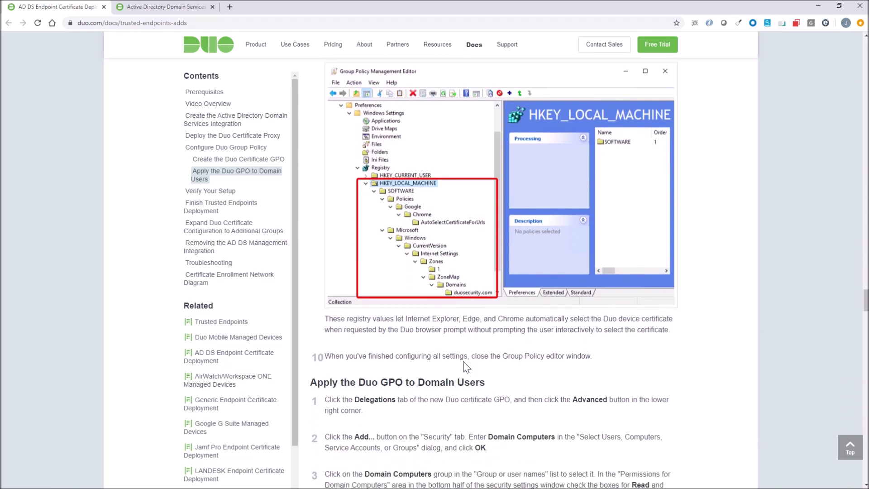
pyautogui.scroll(-3, 444, 324)
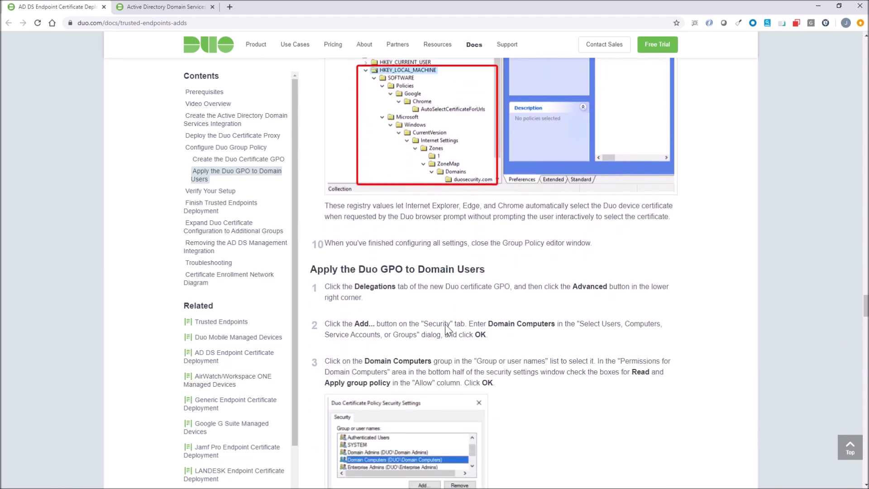
pyautogui.scroll(-3, 444, 324)
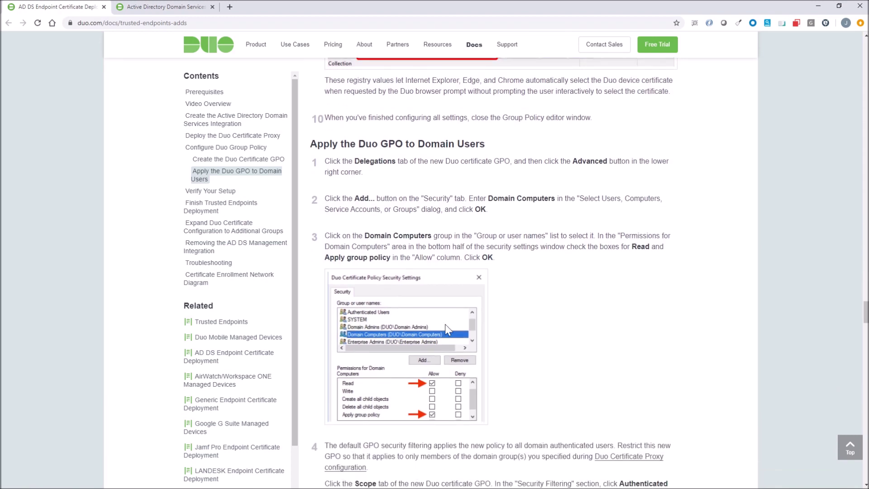
pyautogui.scroll(-1, 444, 324)
pyautogui.moveTo(397, 44)
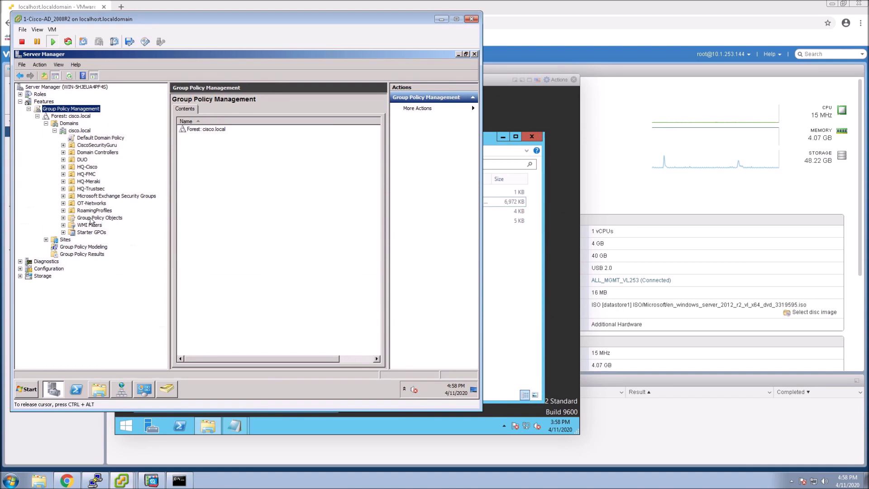
# Step: Create a GPO named 'DUO Certificate Policy' under cisco.local's Group Policy Objects
pyautogui.click(64, 217)
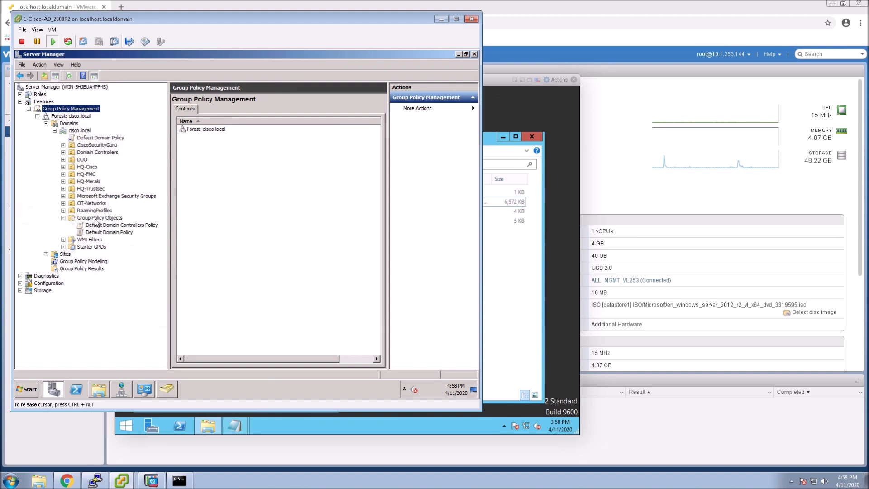
pyautogui.click(95, 220)
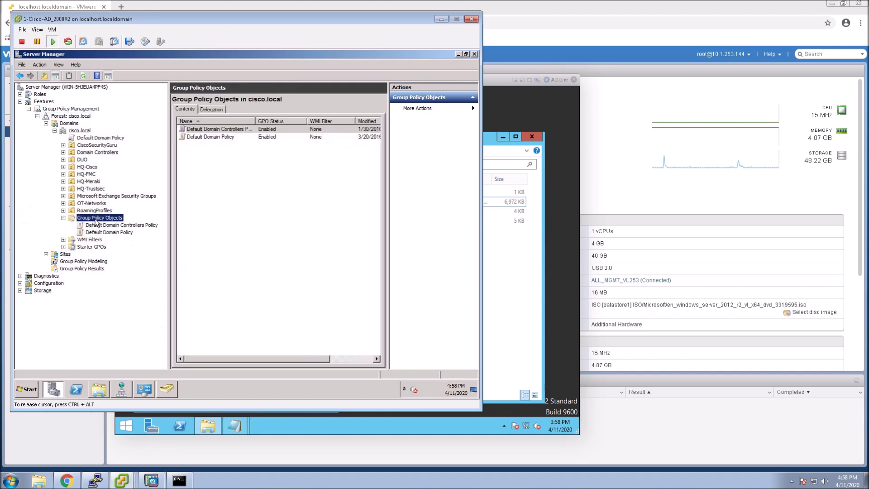
pyautogui.rightClick(95, 221)
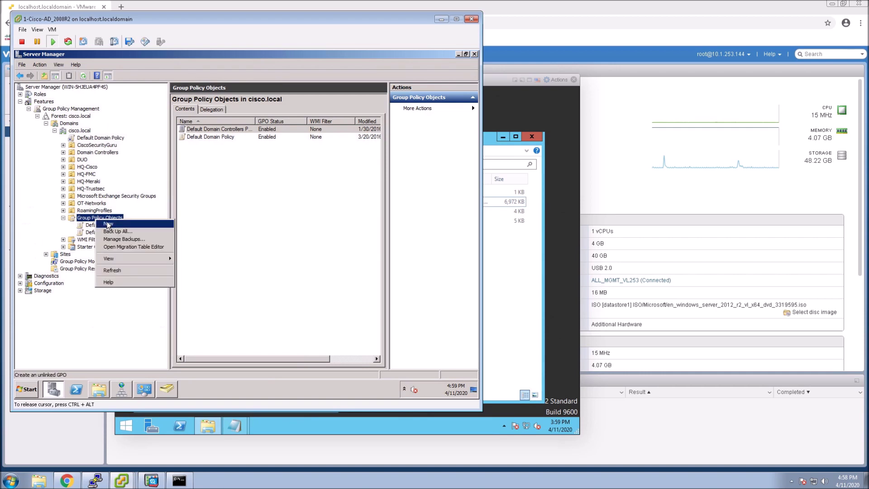
pyautogui.click(108, 224)
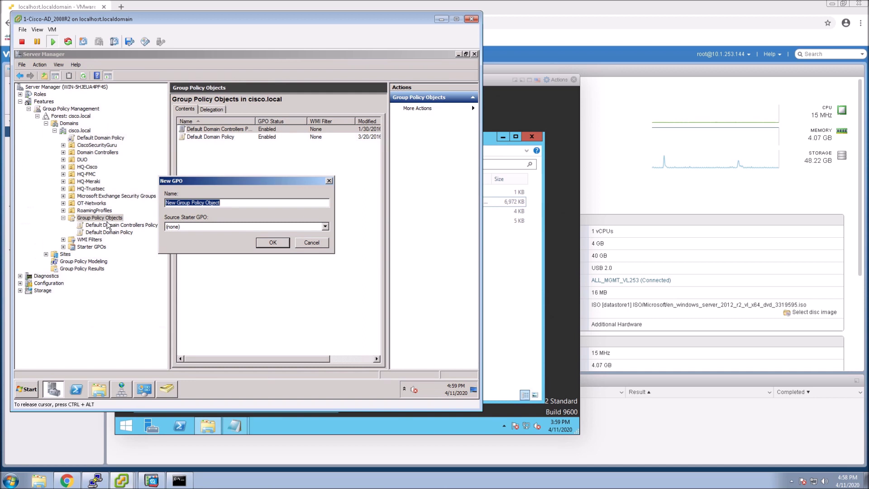
pyautogui.write('DUO Cert')
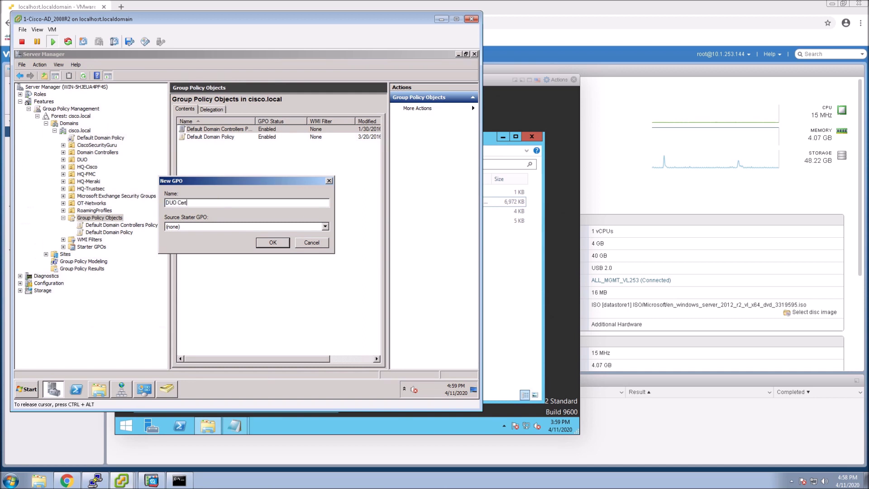
pyautogui.write('ificate Policy')
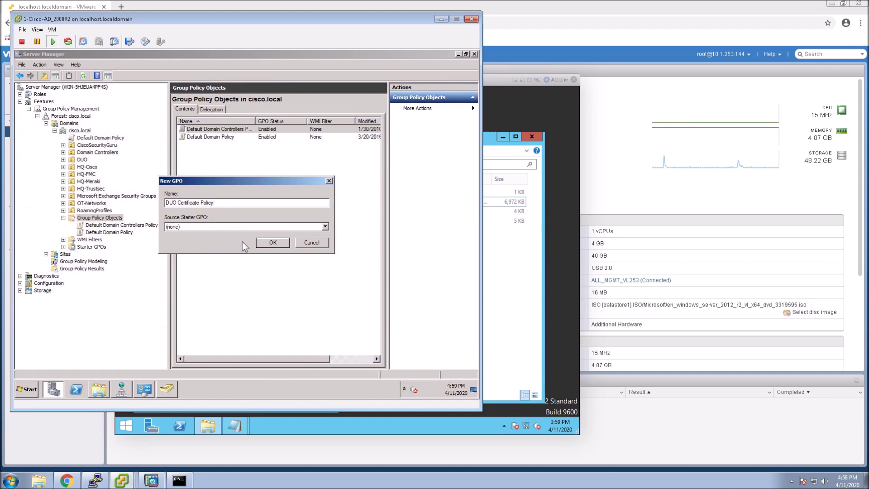
pyautogui.click(271, 243)
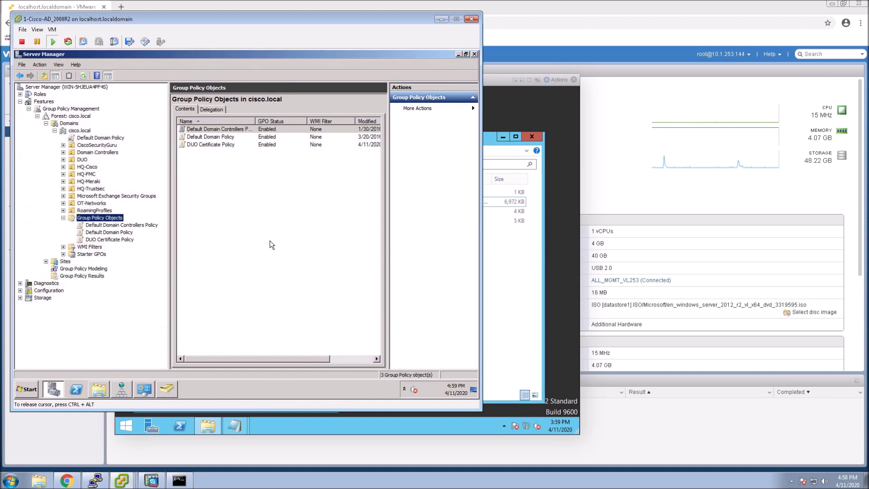
pyautogui.click(195, 146)
# Step: Edit DUO Certificate Policy and expand User Configuration's Security Settings to Public Key Policies
pyautogui.rightClick(195, 146)
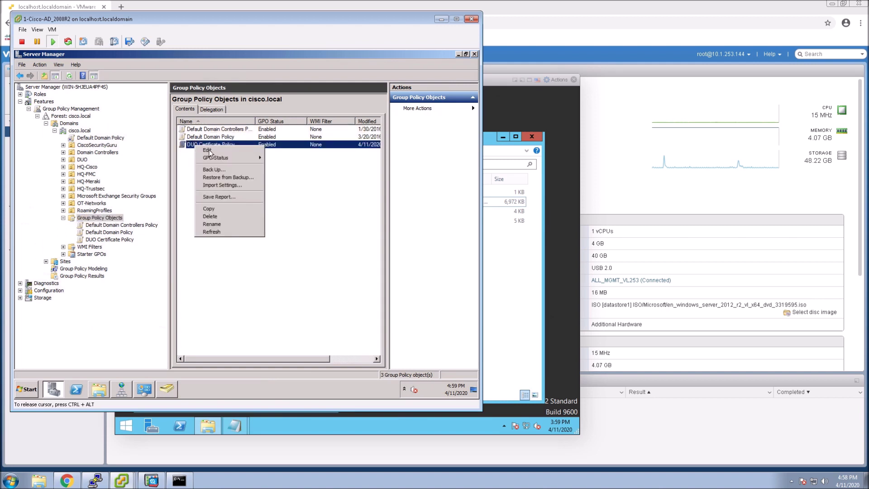
pyautogui.click(207, 151)
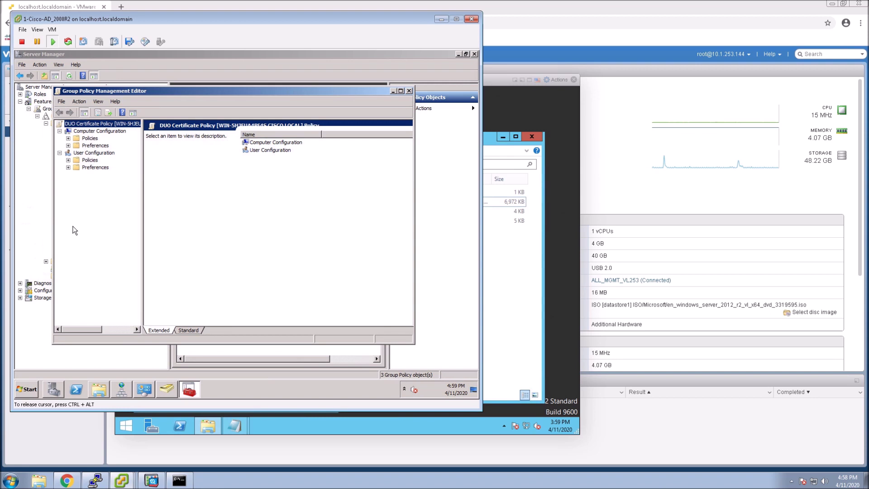
pyautogui.click(68, 160)
pyautogui.click(77, 175)
pyautogui.click(86, 190)
pyautogui.click(117, 198)
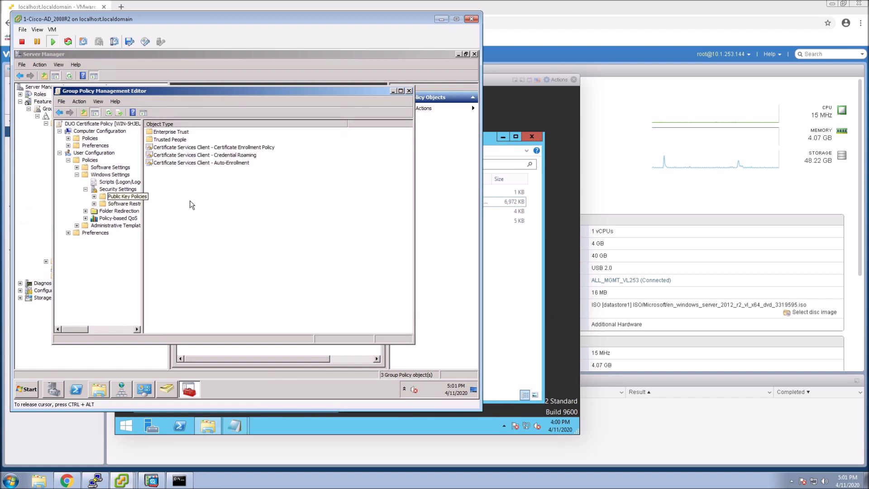
# Step: Set Certificate Services Client – Auto-Enrollment to Enabled with expired-certificate renewal and template updates
pyautogui.click(206, 164)
pyautogui.doubleClick(206, 162)
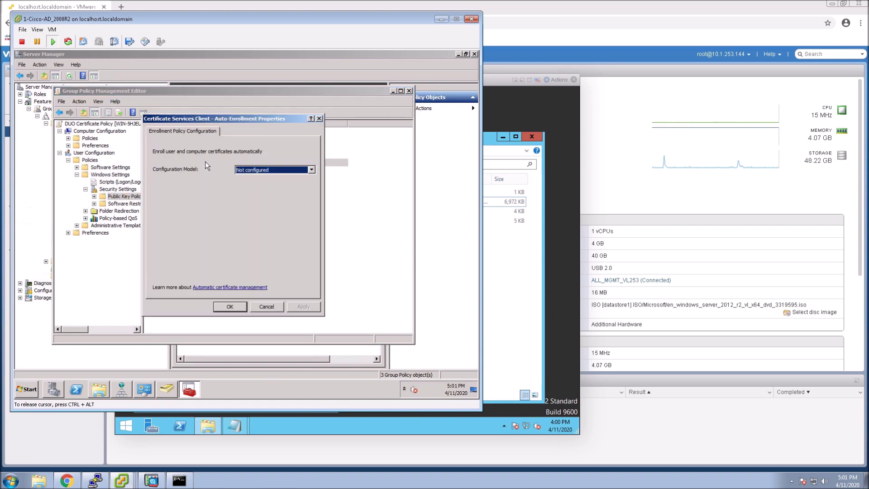
pyautogui.click(250, 171)
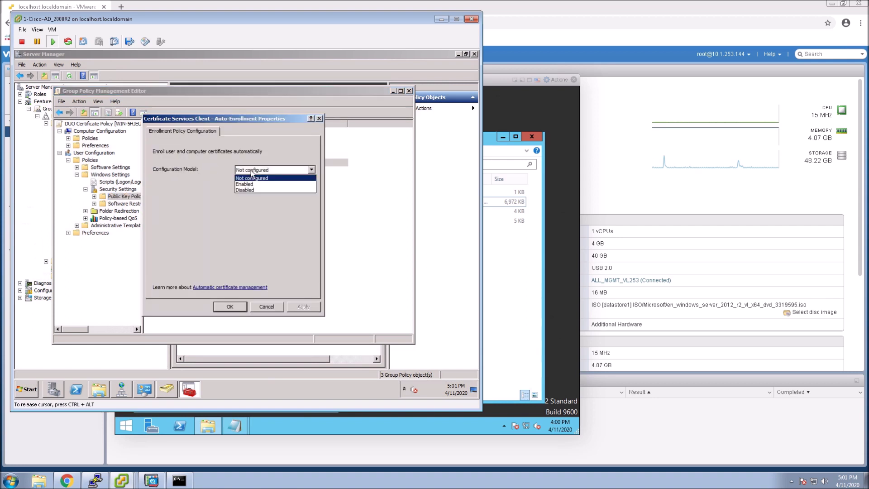
pyautogui.click(251, 185)
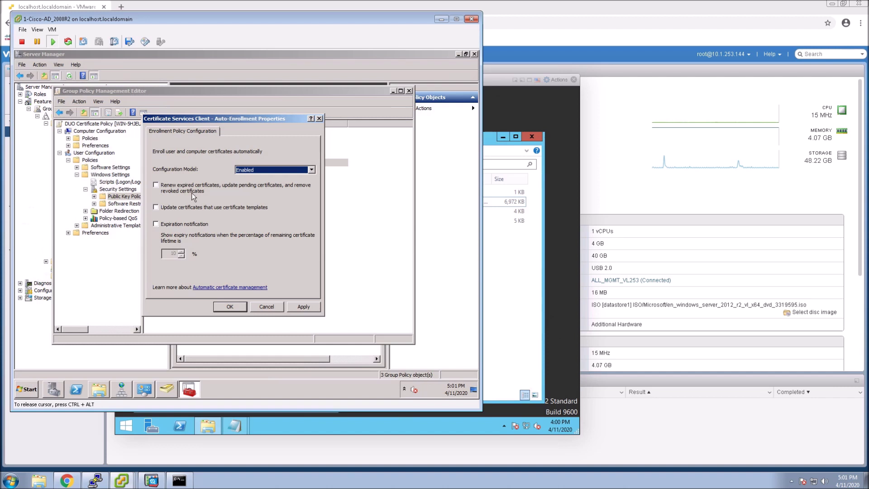
pyautogui.click(157, 185)
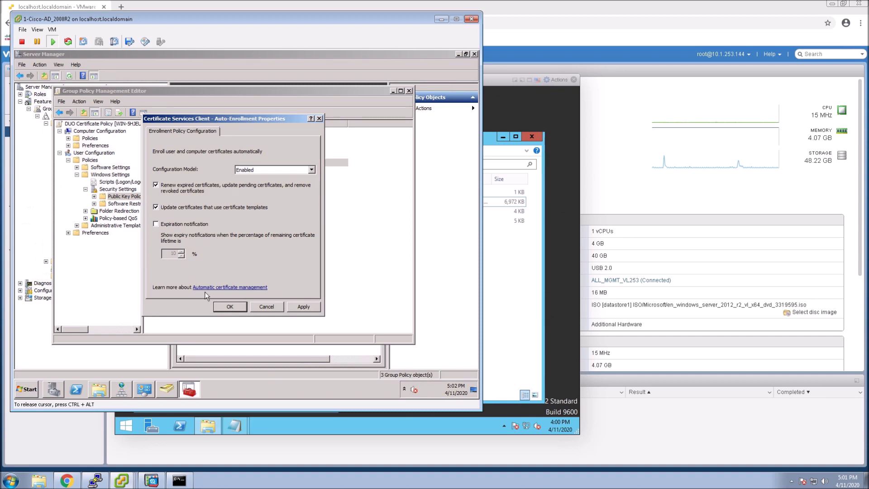
pyautogui.click(230, 308)
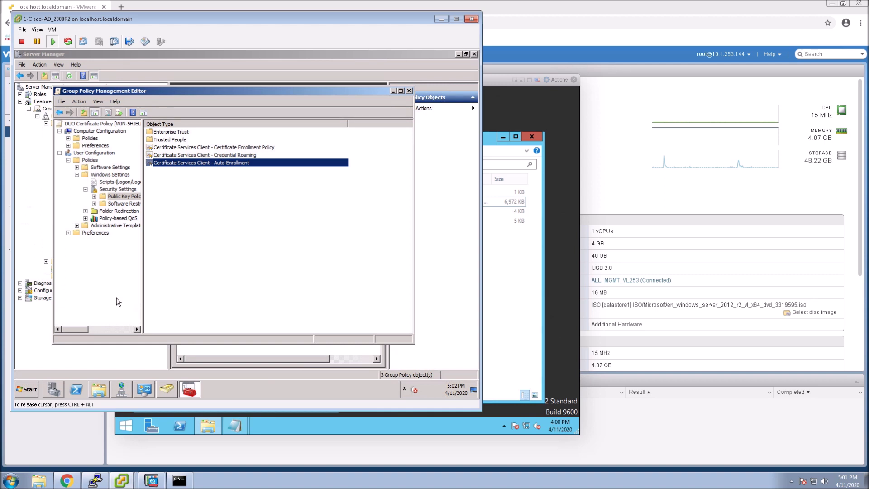
# Step: Show DUO Certificate Policy's empty user Registry preferences under Preferences > Windows Settings
pyautogui.click(68, 233)
pyautogui.click(77, 239)
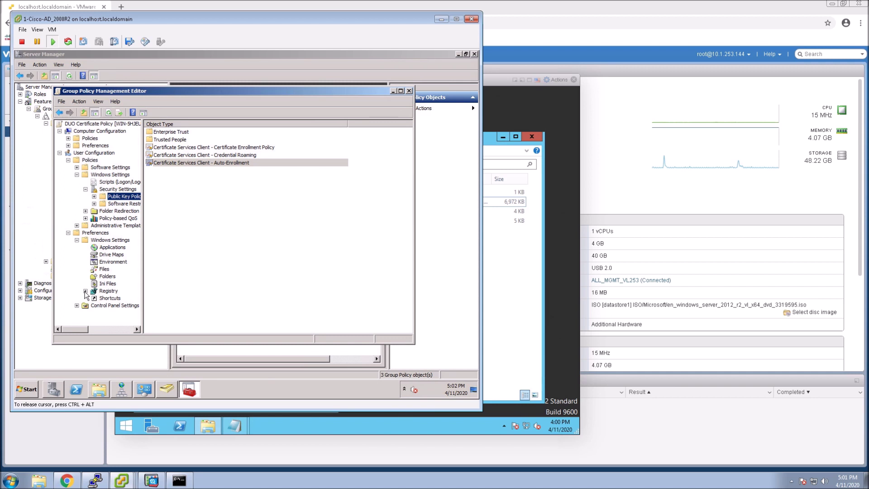
pyautogui.click(101, 292)
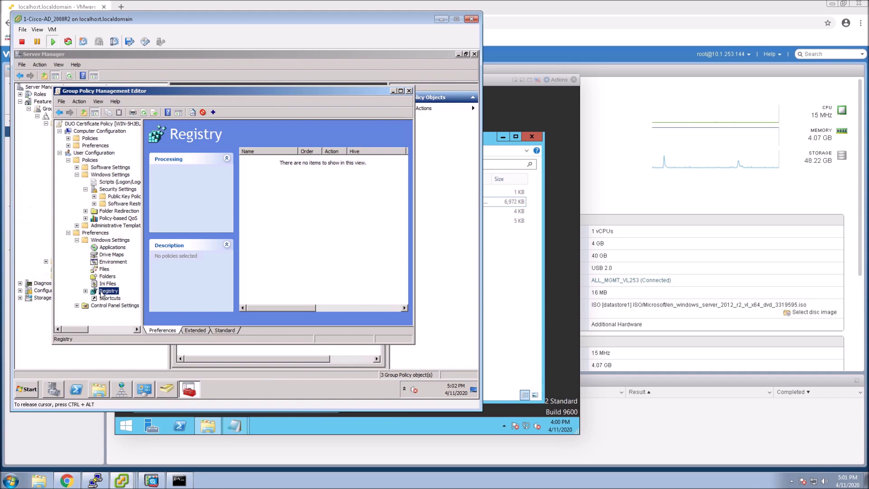
# Step: Copy hkcu_v2 from the DUO folder into Registry preferences, importing HKEY_CURRENT_USER with its SOFTWARE key
pyautogui.click(98, 389)
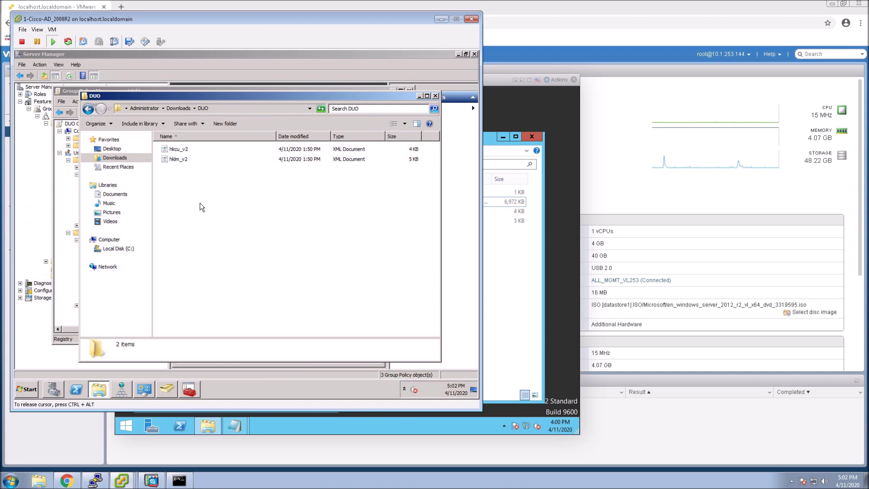
pyautogui.rightClick(181, 149)
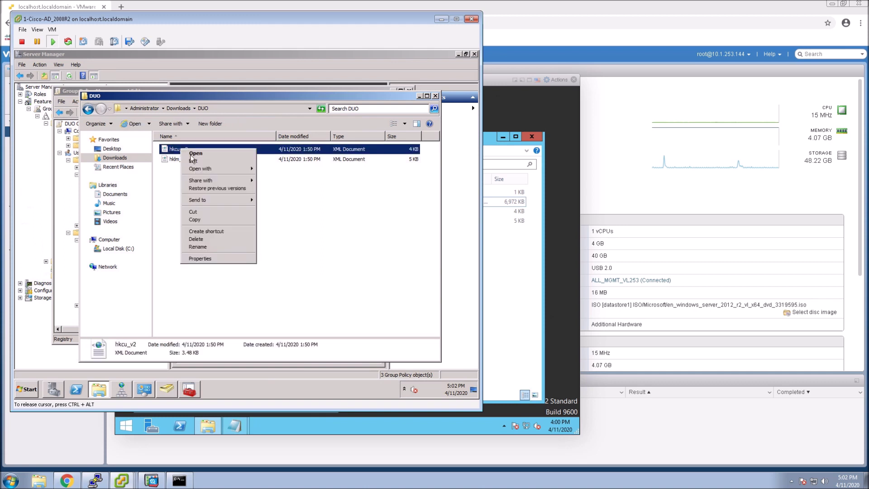
pyautogui.click(195, 220)
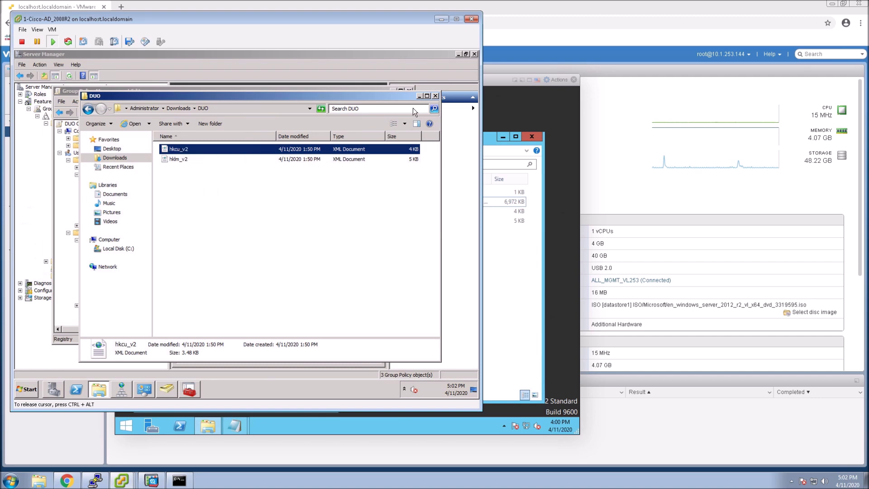
pyautogui.click(419, 95)
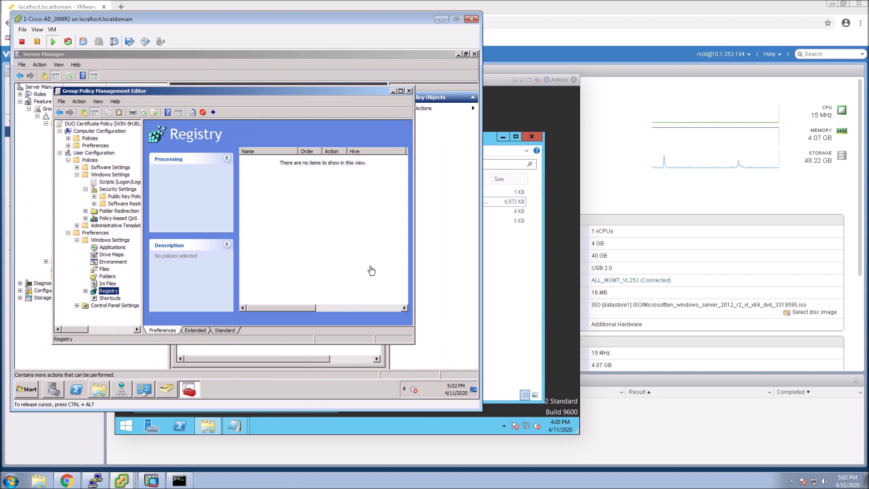
pyautogui.rightClick(277, 207)
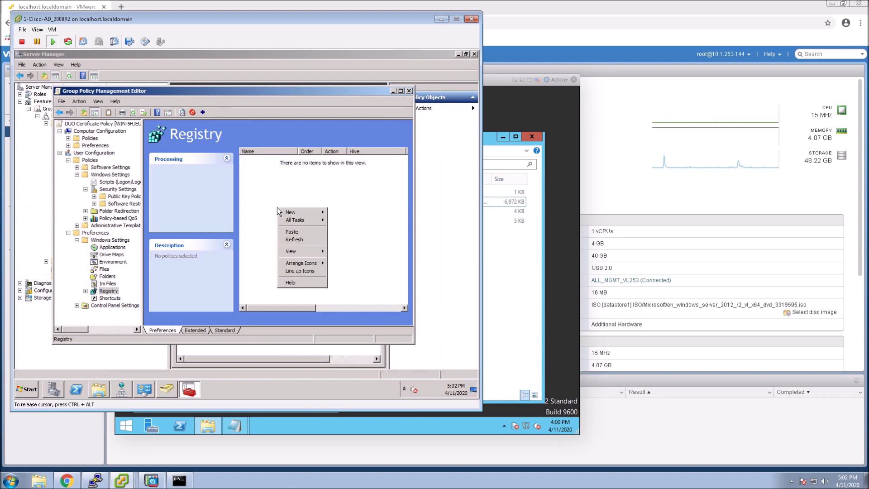
pyautogui.click(292, 232)
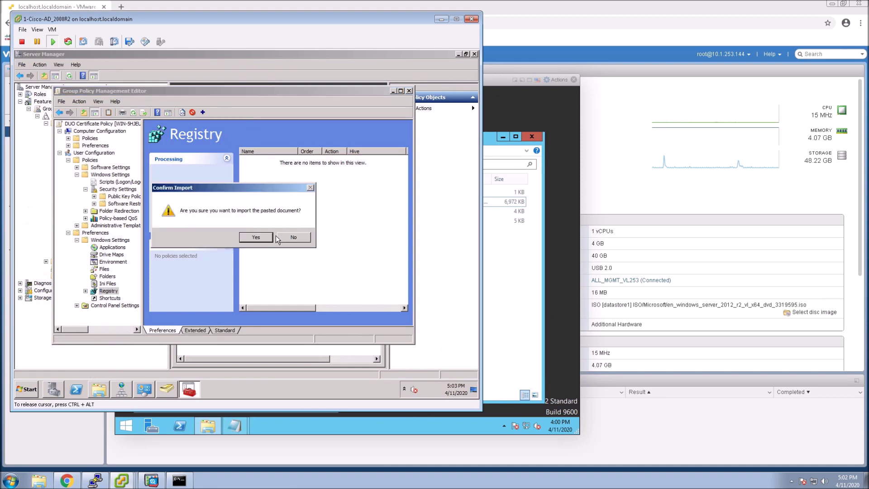
pyautogui.click(255, 238)
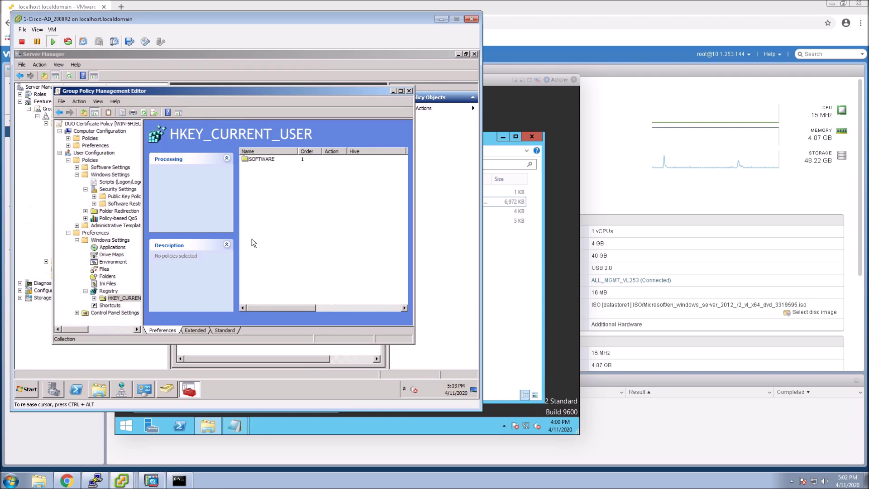
# Step: Paste hklm_v2 into Registry preferences to add HKEY_LOCAL_MACHINE, then close the editor
pyautogui.click(98, 389)
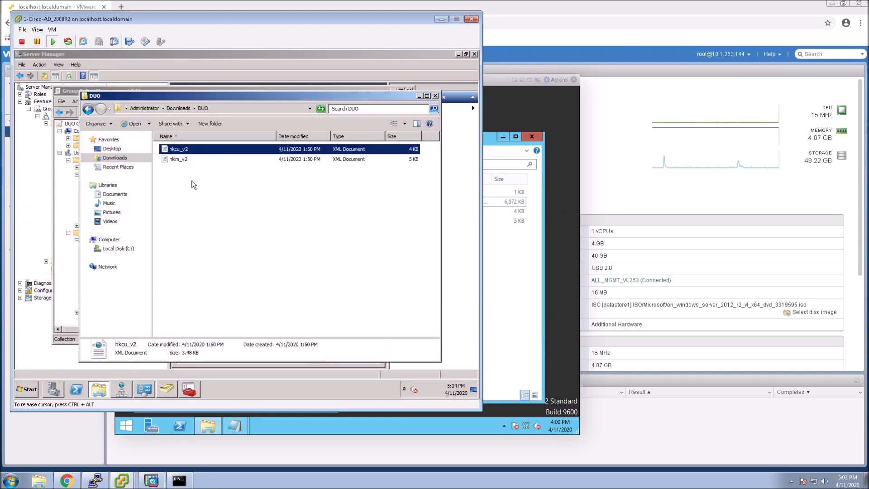
pyautogui.click(176, 161)
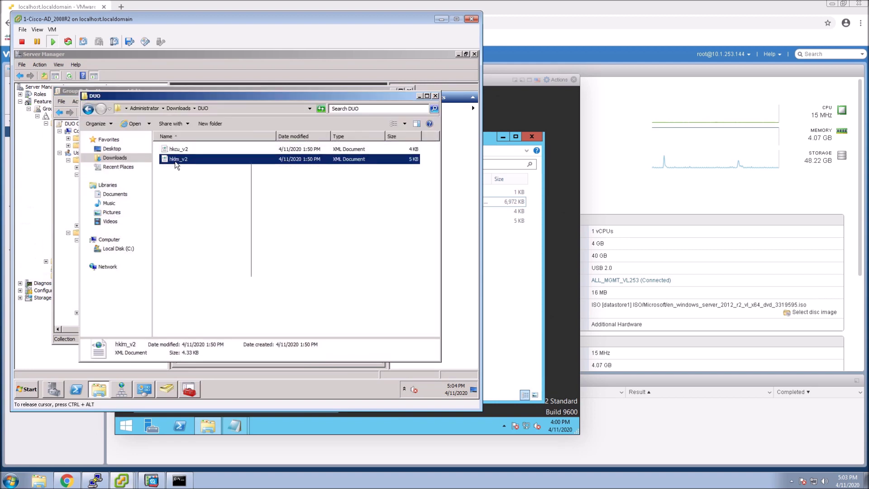
pyautogui.rightClick(175, 162)
pyautogui.click(192, 234)
pyautogui.click(419, 96)
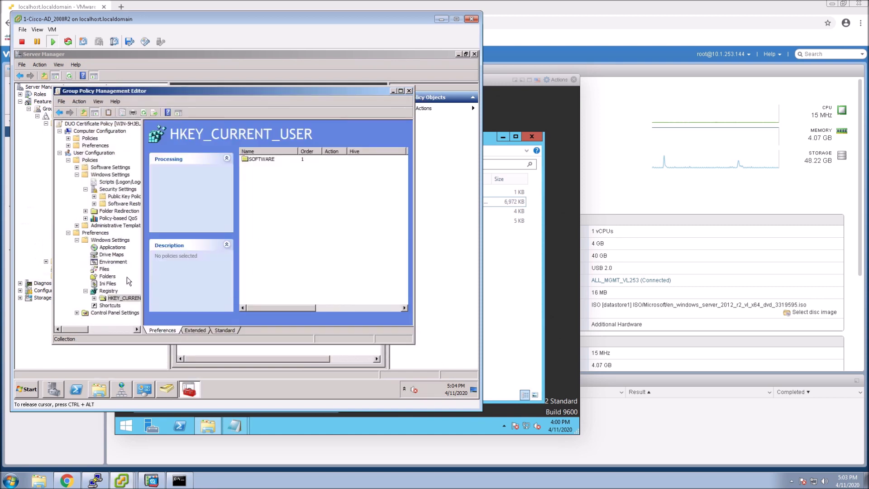
pyautogui.click(108, 290)
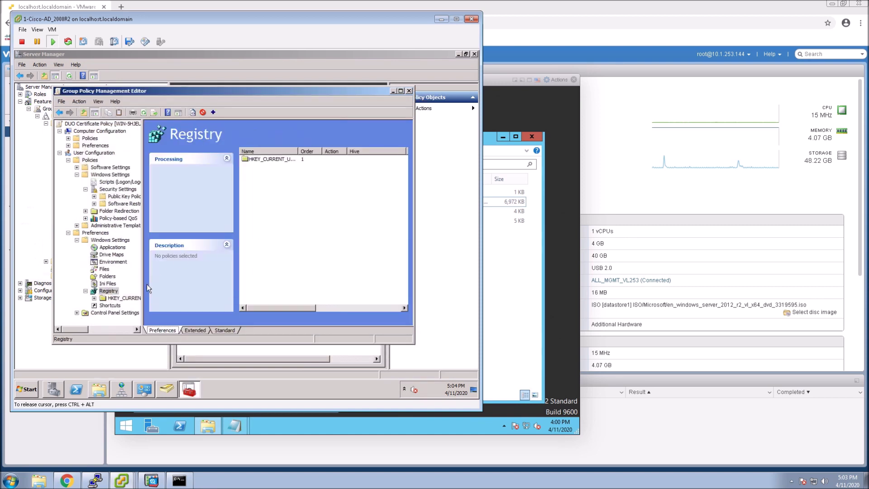
pyautogui.rightClick(289, 196)
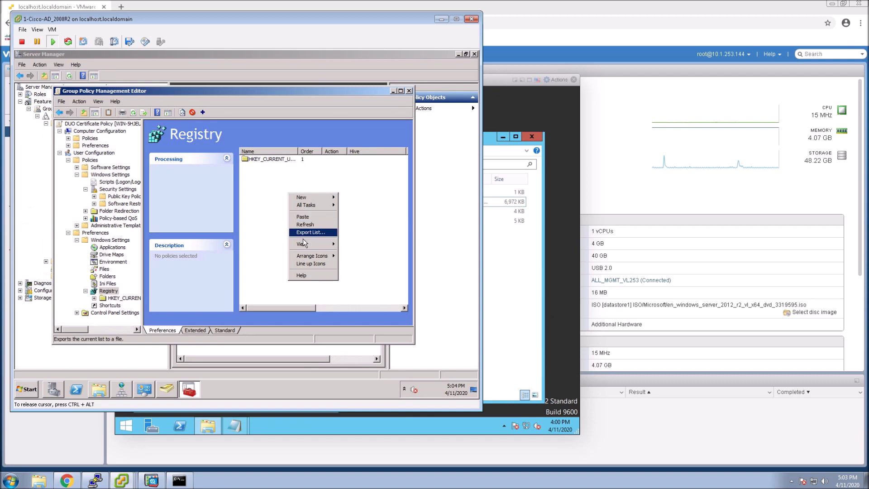
pyautogui.click(302, 217)
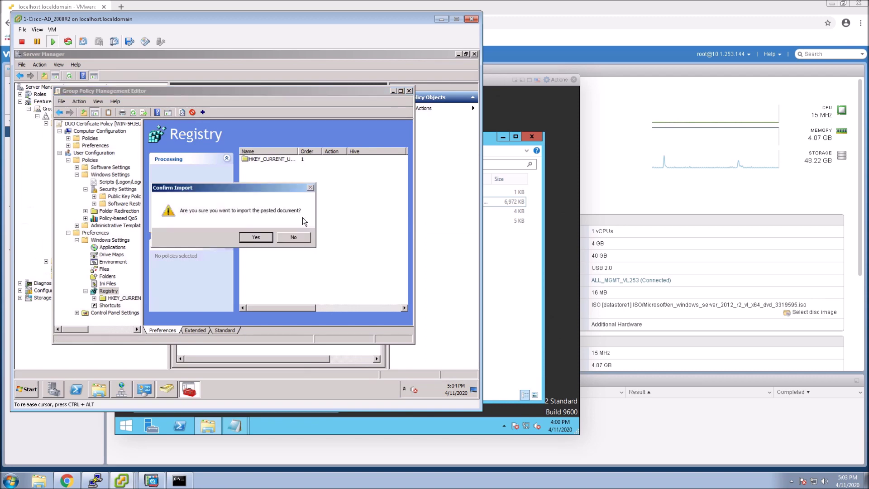
pyautogui.click(256, 238)
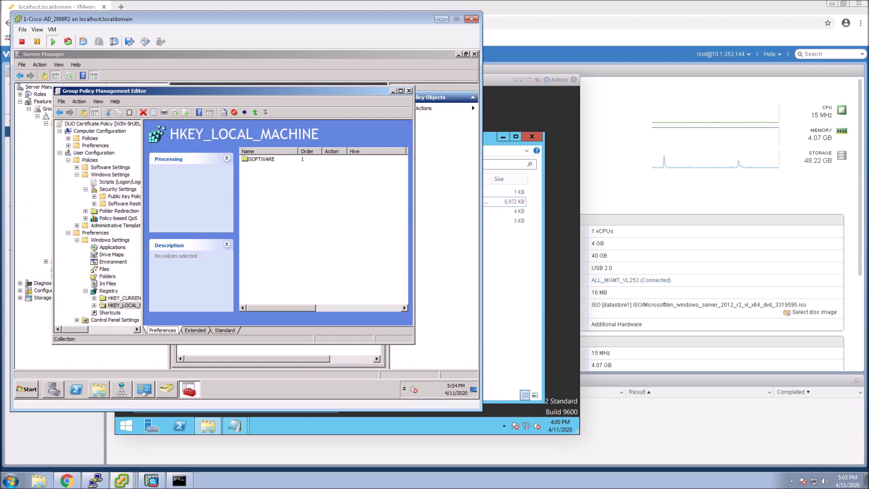
pyautogui.click(409, 91)
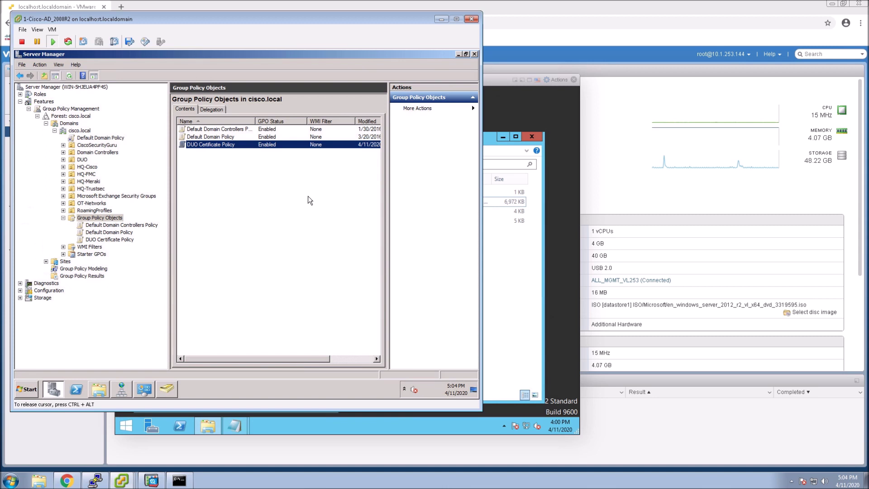
# Step: Add the Domain Computers group to DUO Certificate Policy's advanced security settings
pyautogui.click(104, 240)
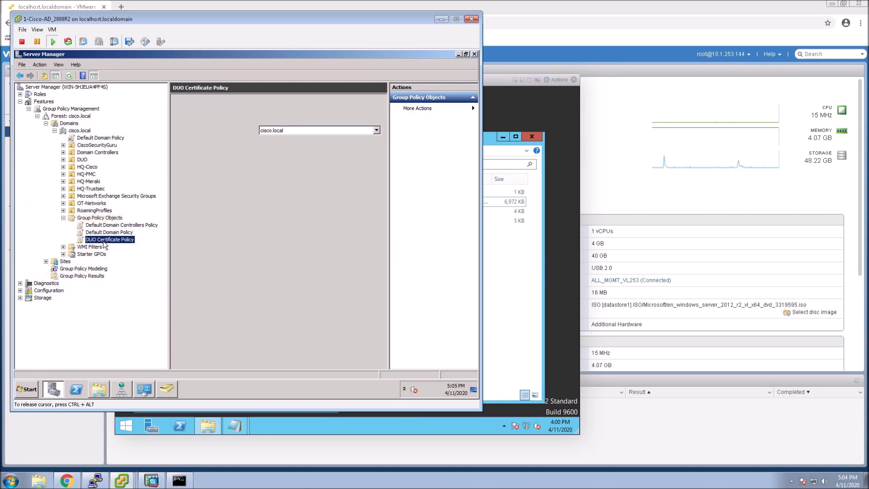
pyautogui.click(249, 109)
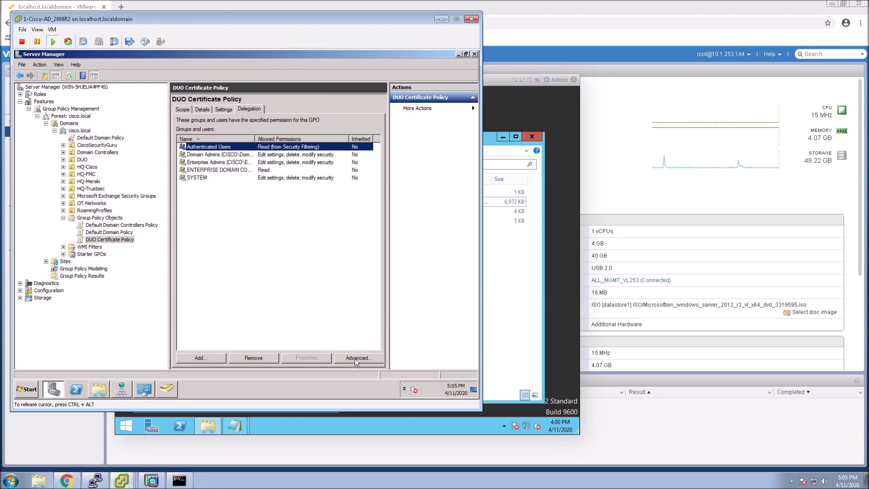
pyautogui.click(356, 360)
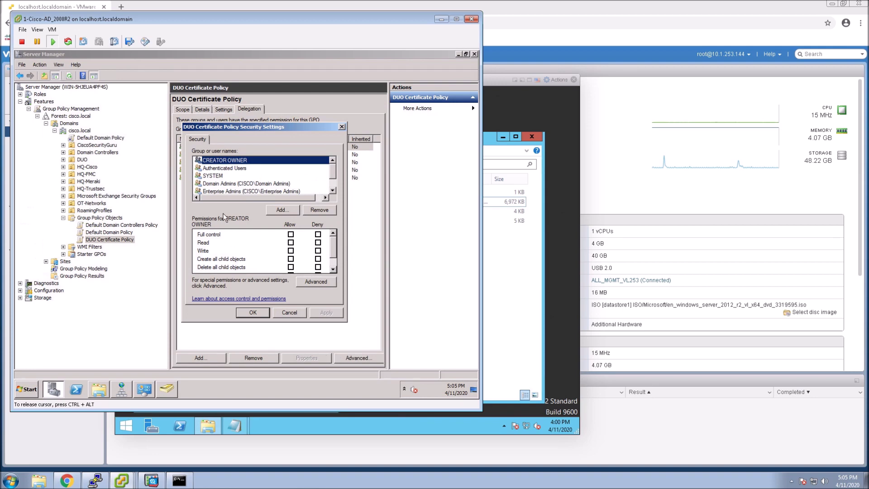
pyautogui.click(281, 210)
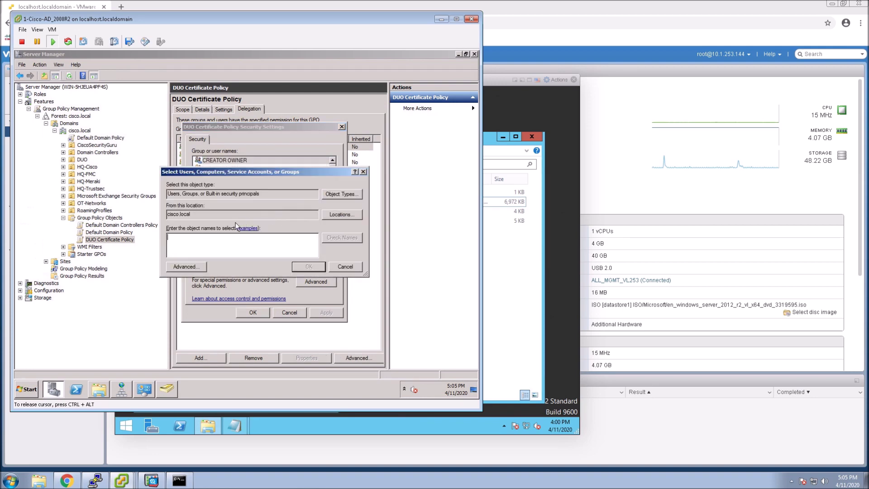
pyautogui.write('domain computers')
pyautogui.press('Return')
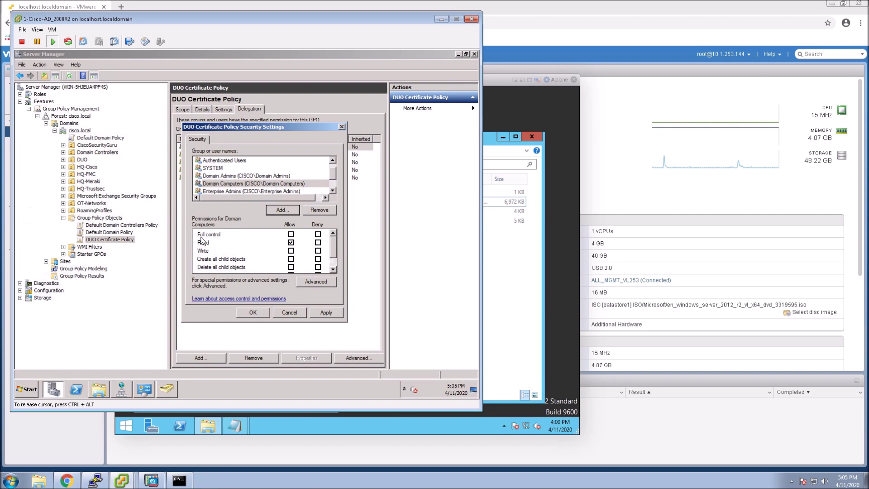
# Step: Allow Domain Computers to Read and Apply group policy, and save the permissions
pyautogui.click(265, 184)
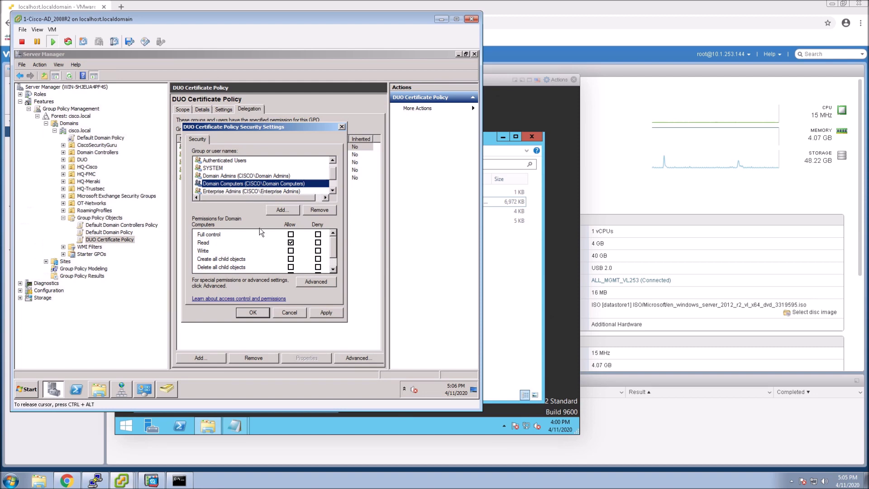
pyautogui.click(333, 269)
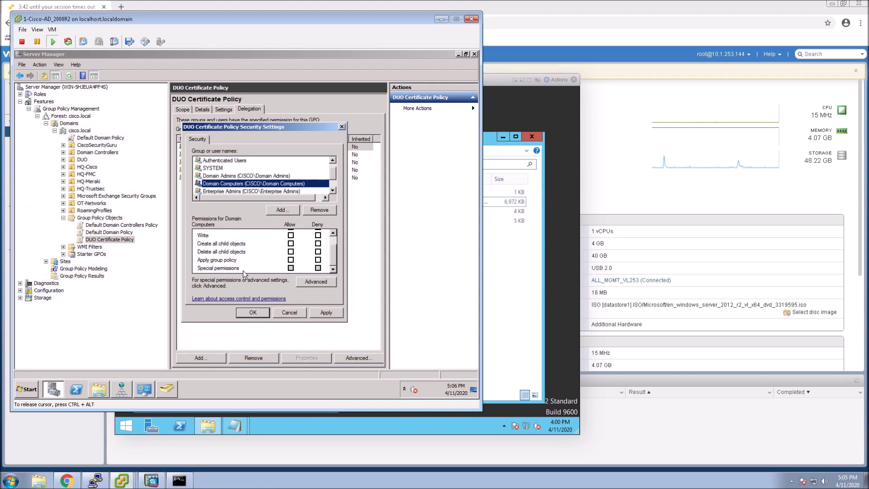
pyautogui.click(291, 260)
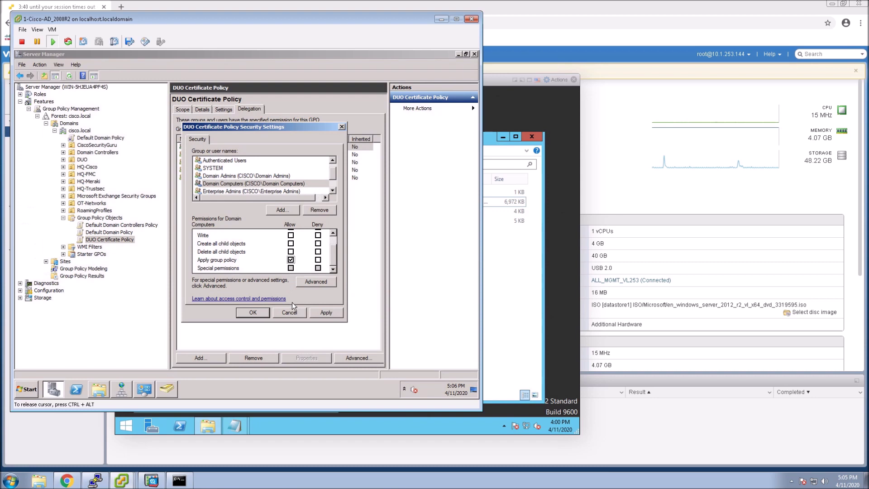
pyautogui.click(259, 314)
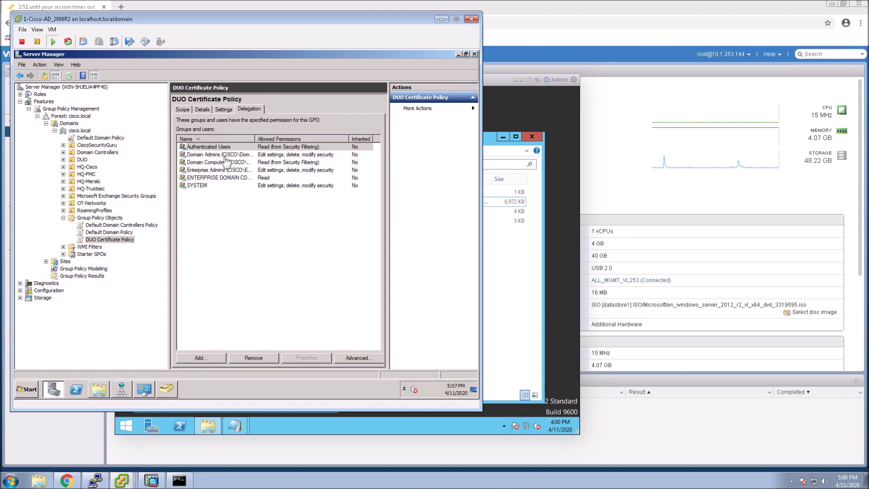
pyautogui.click(182, 110)
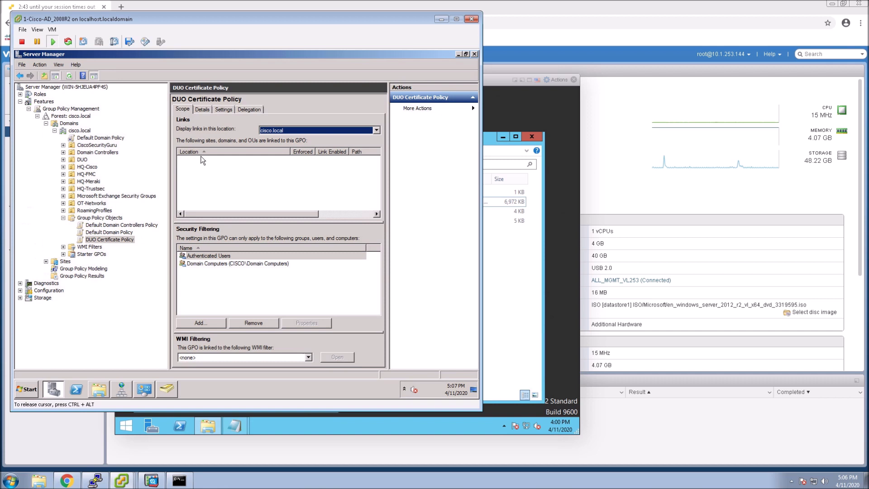
# Step: Remove Authenticated Users from security filtering and add the DUO Admins group
pyautogui.click(222, 256)
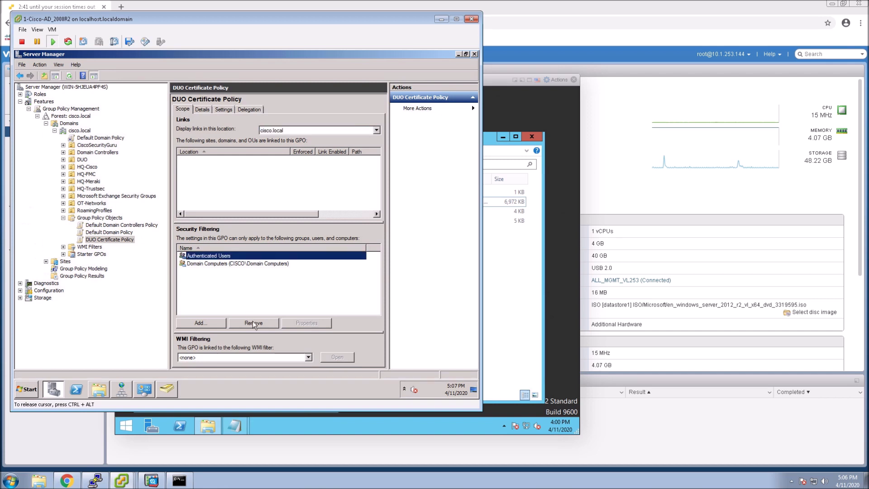
pyautogui.click(253, 323)
pyautogui.click(263, 236)
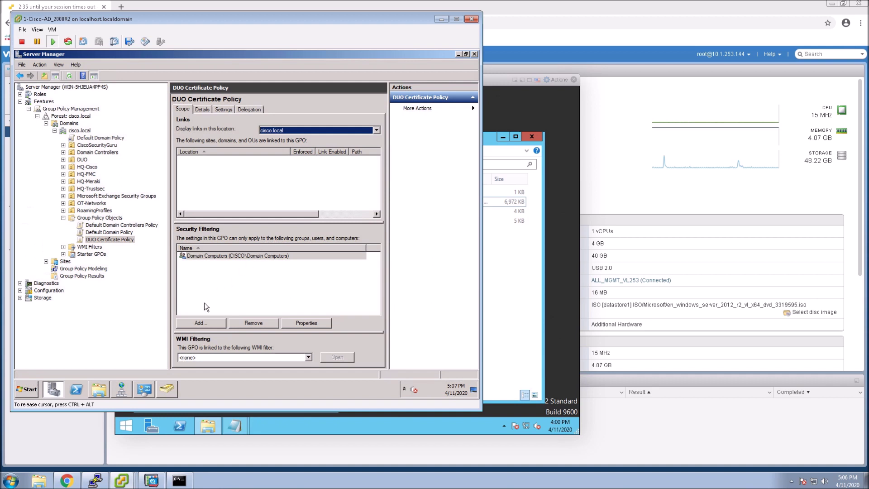
pyautogui.click(193, 324)
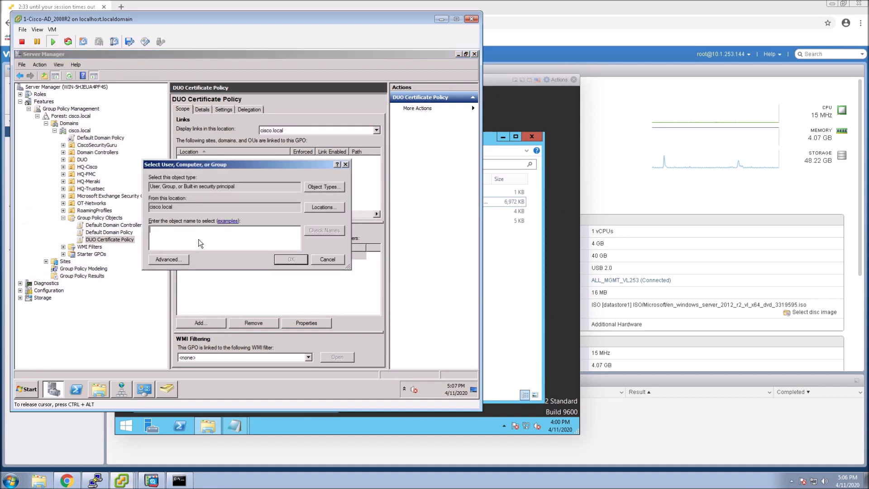
pyautogui.write('Duo')
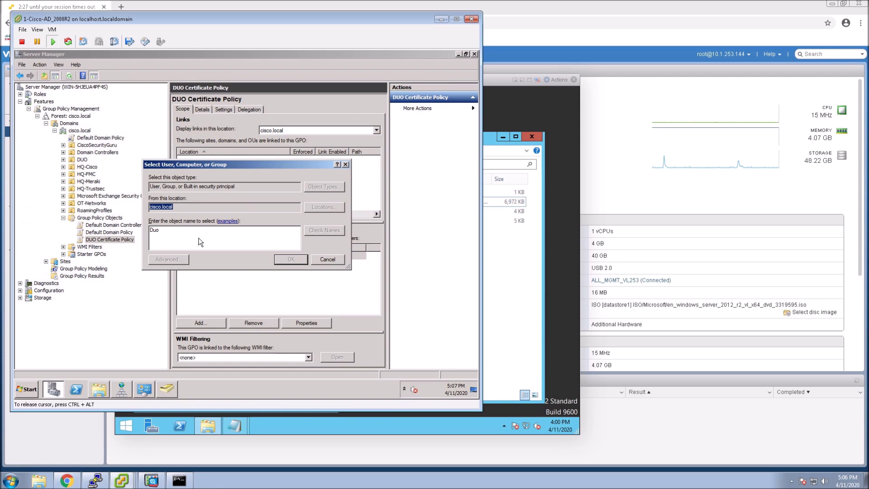
pyautogui.press('Return')
pyautogui.click(174, 196)
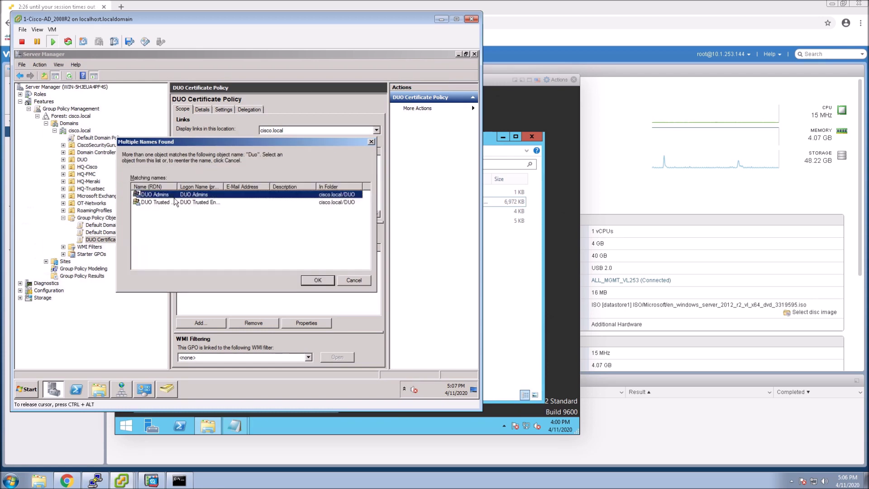
pyautogui.click(318, 280)
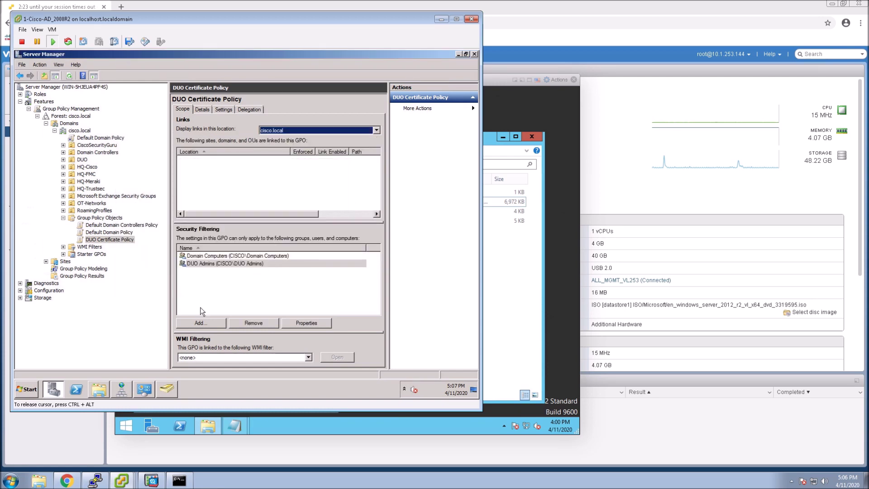
# Step: Add the DUO Trusted Endpoints group to the policy's security filtering
pyautogui.click(193, 324)
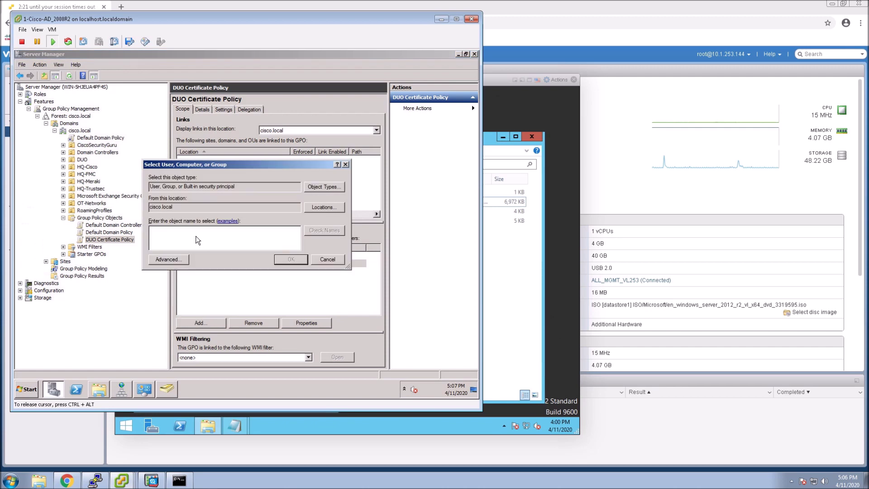
pyautogui.write('DUO TR')
pyautogui.press('Return')
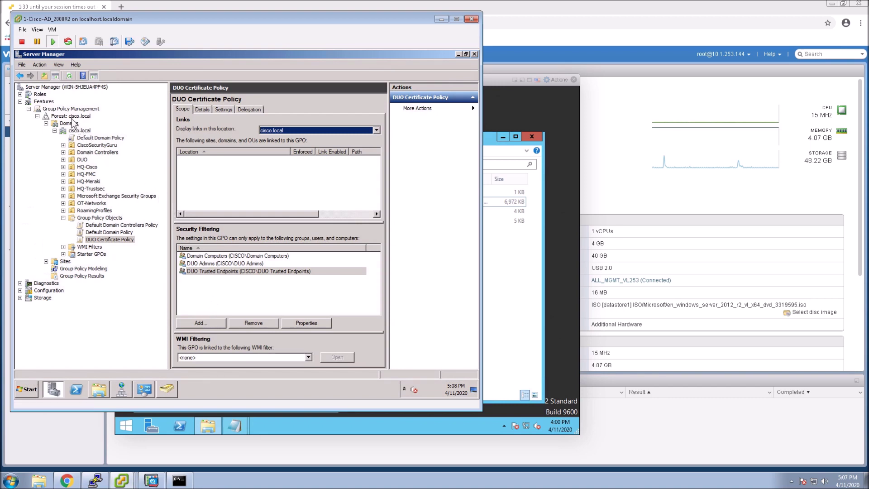
# Step: Use Link an Existing GPO on cisco.local to link DUO Certificate Policy
pyautogui.click(80, 130)
pyautogui.rightClick(79, 130)
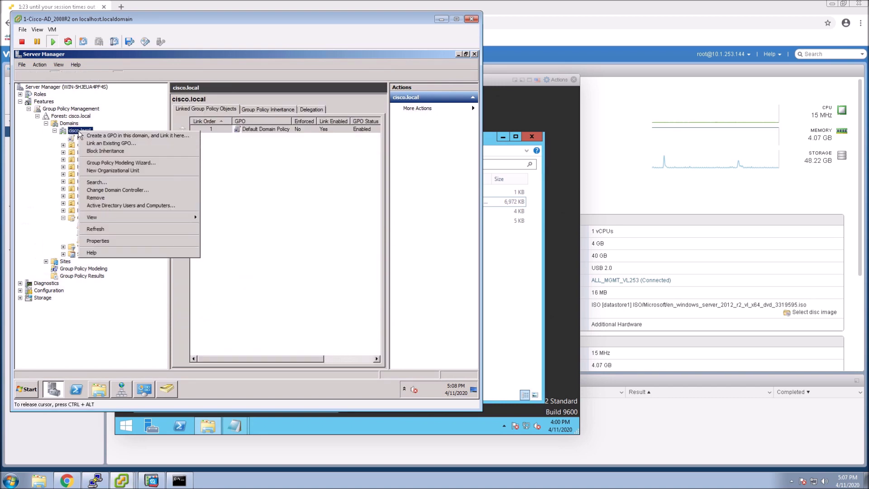
pyautogui.click(98, 143)
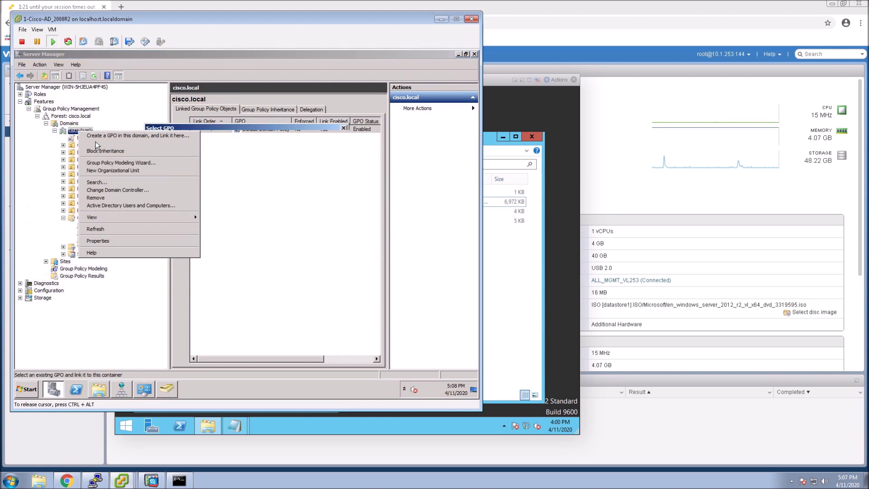
pyautogui.click(193, 203)
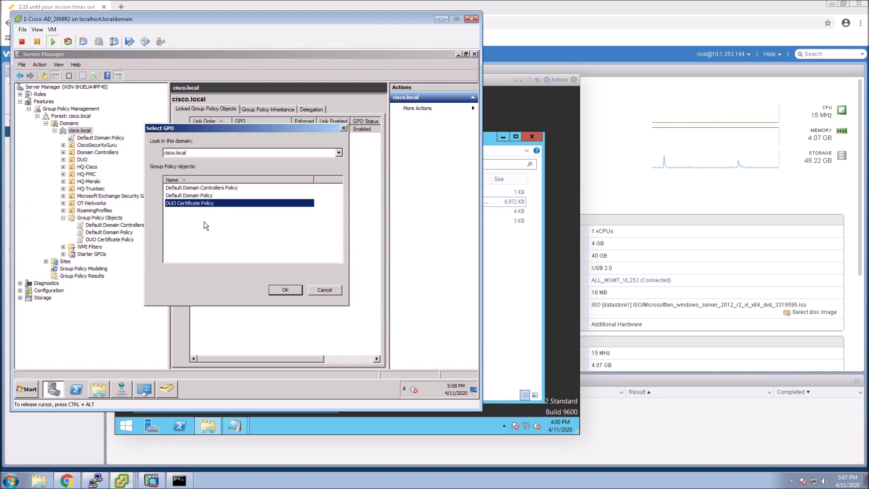
pyautogui.click(286, 290)
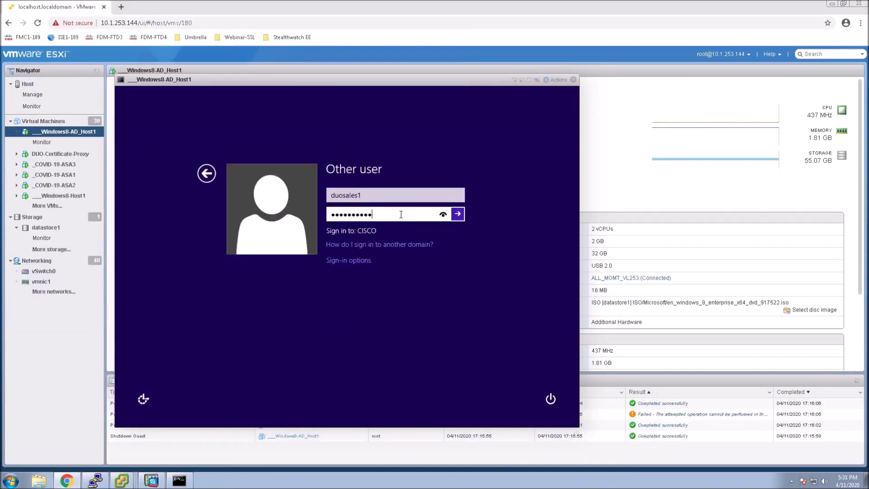
# Step: Sign in as the domain user and launch Command Prompt from the desktop search
pyautogui.press('Return')
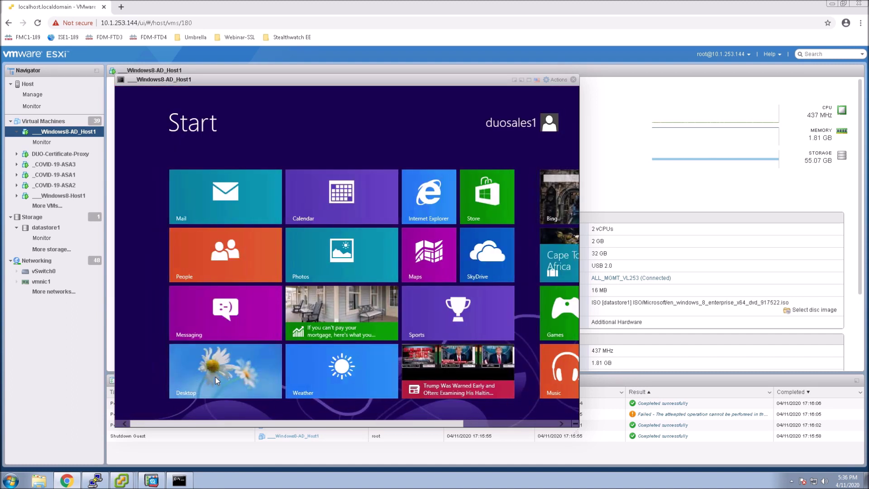
pyautogui.click(216, 376)
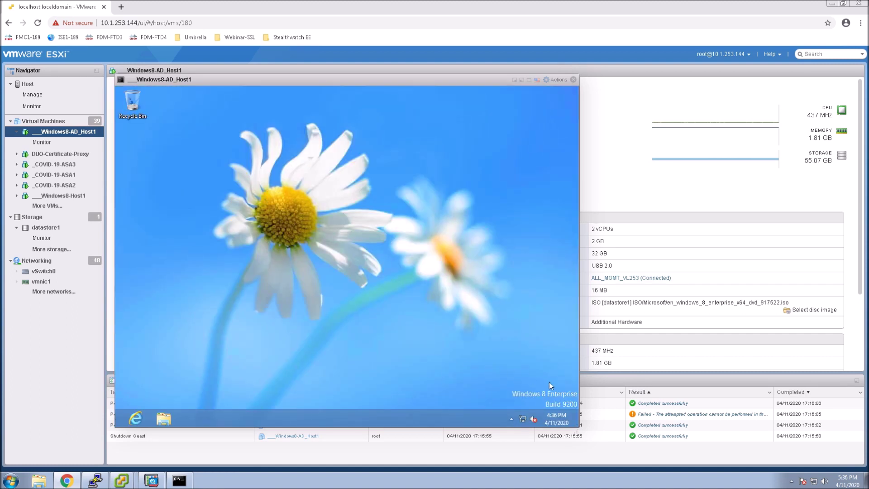
pyautogui.moveTo(570, 305)
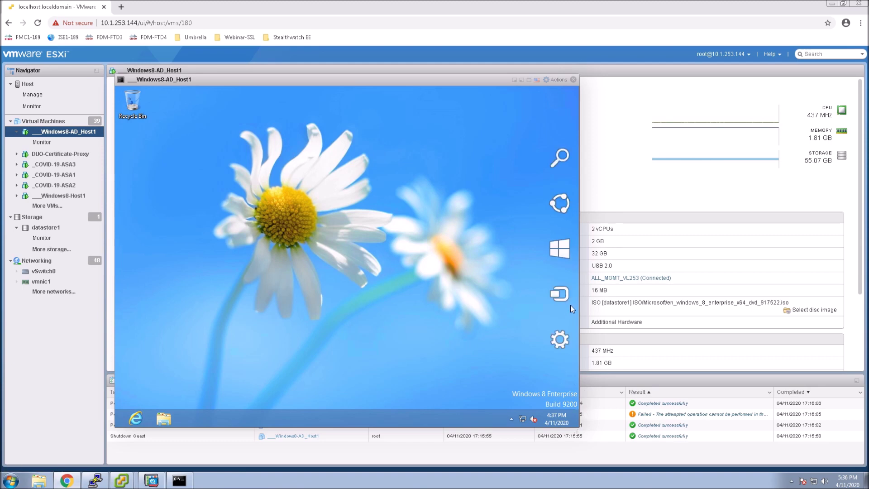
pyautogui.click(562, 159)
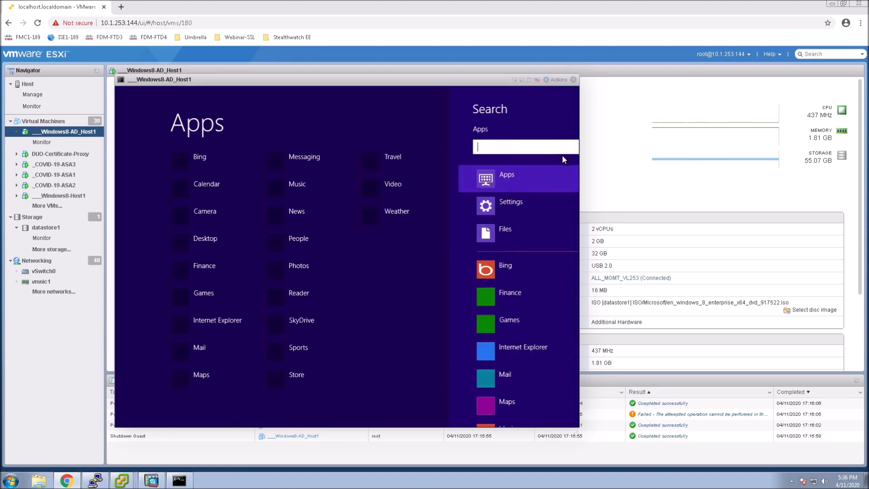
pyautogui.write('comm')
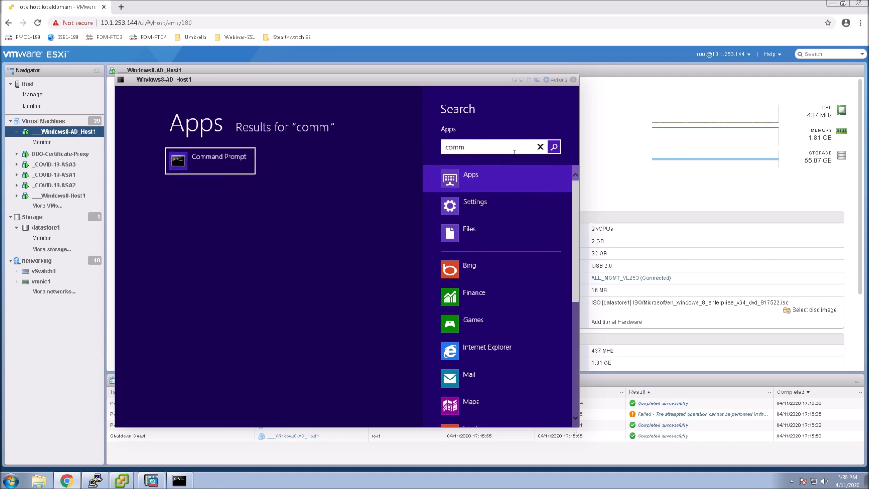
pyautogui.press('Return')
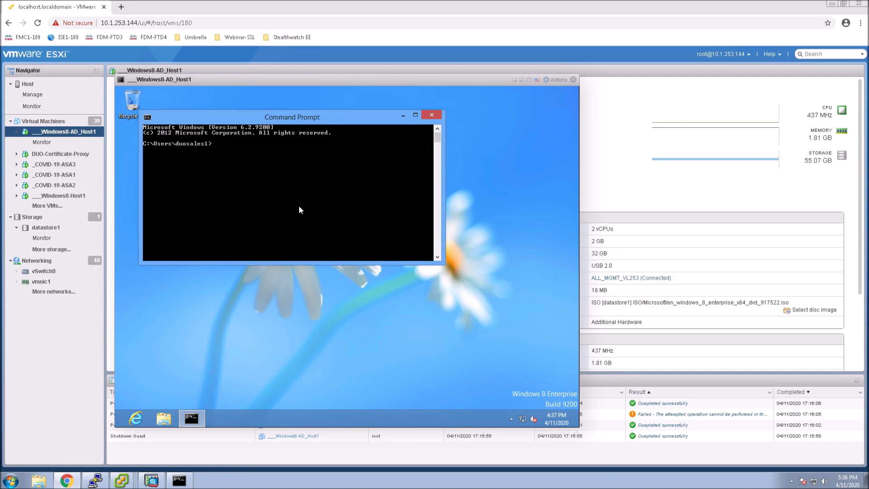
# Step: Run gpupdate /force, then gpresult /v for the applied-policy report
pyautogui.write('gpupdate /force')
pyautogui.press('Return')
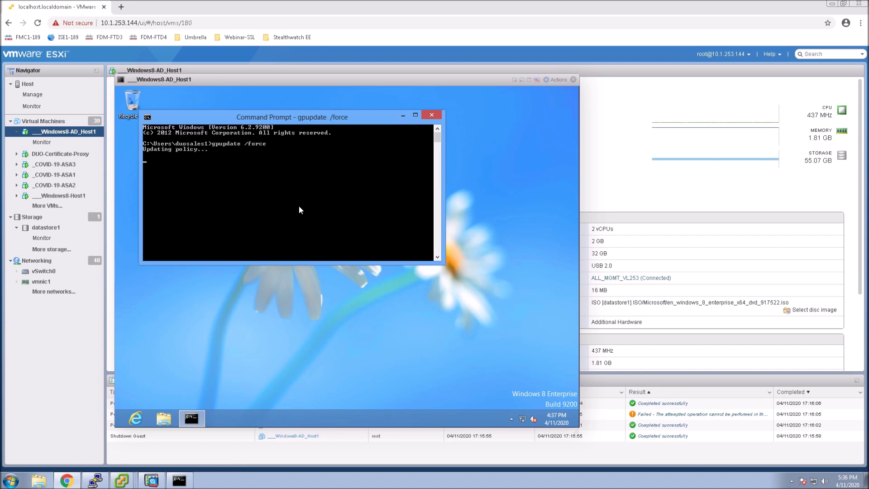
pyautogui.write('gpresult /v')
pyautogui.press('Return')
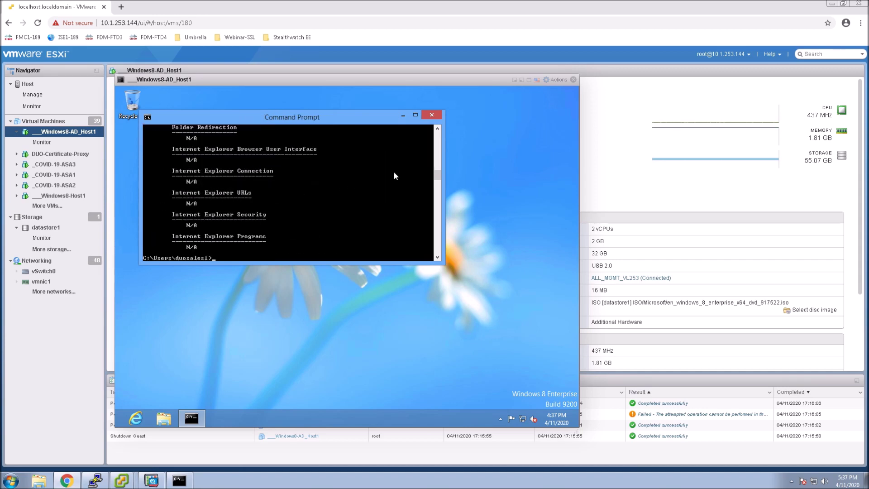
pyautogui.click(437, 134)
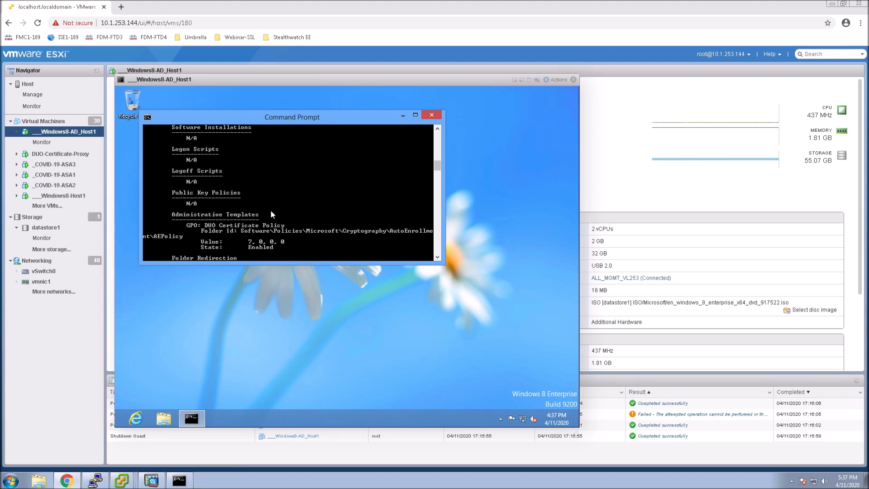
pyautogui.click(437, 138)
pyautogui.click(435, 141)
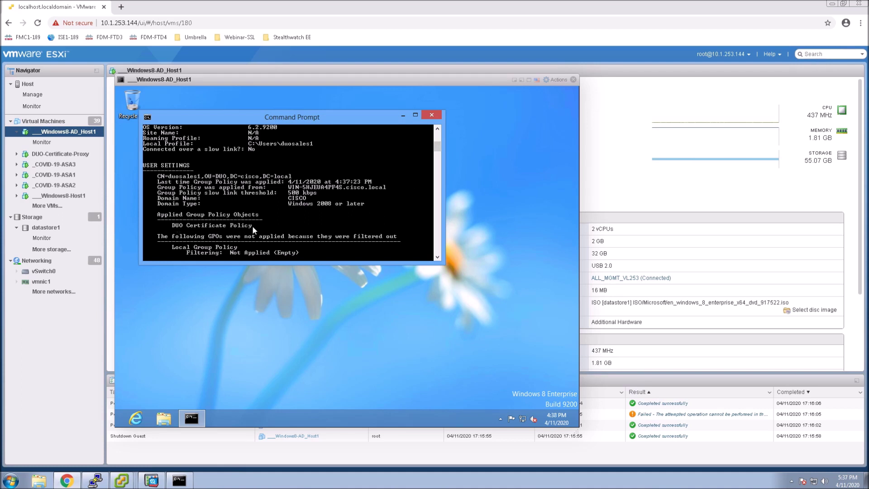
pyautogui.scroll(-7, 251, 226)
pyautogui.scroll(-9, 252, 226)
pyautogui.scroll(-5, 253, 229)
pyautogui.moveTo(437, 172); pyautogui.dragTo(437, 259)
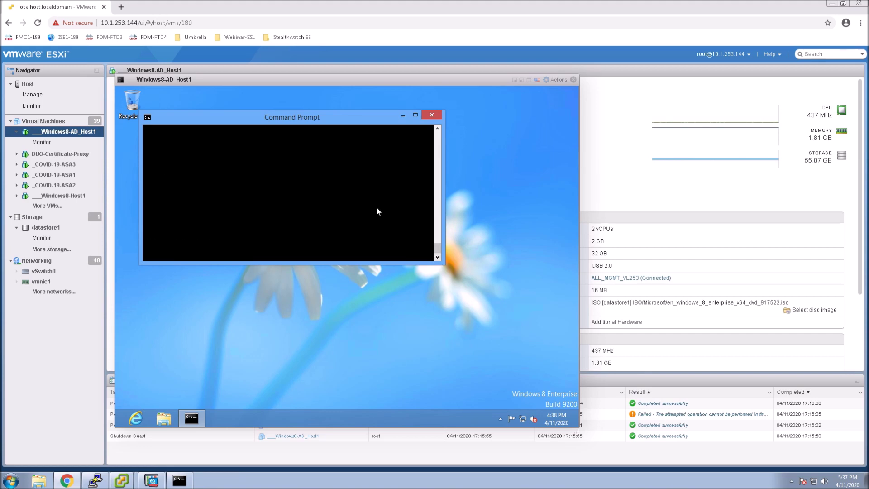
# Step: Launch certmgr.msc and select the Duo Device Authentication certificate under Personal > Certificates
pyautogui.press('Return')
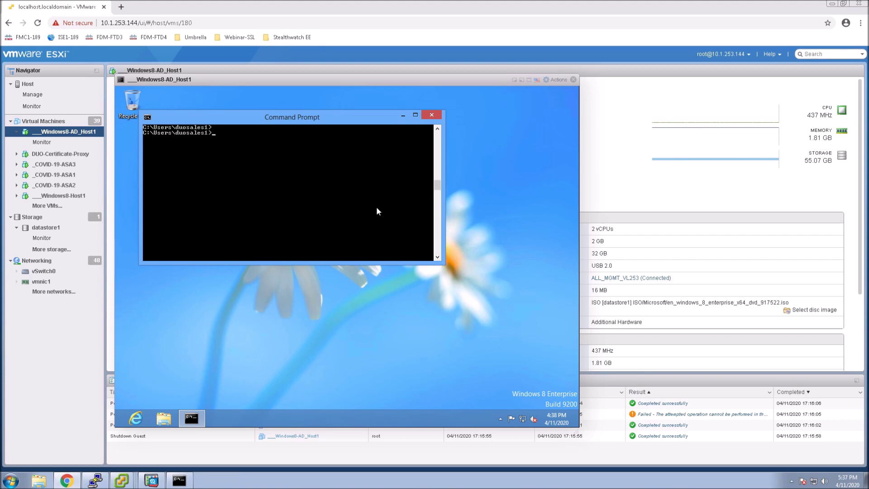
pyautogui.write('certmgr.msc')
pyautogui.press('Return')
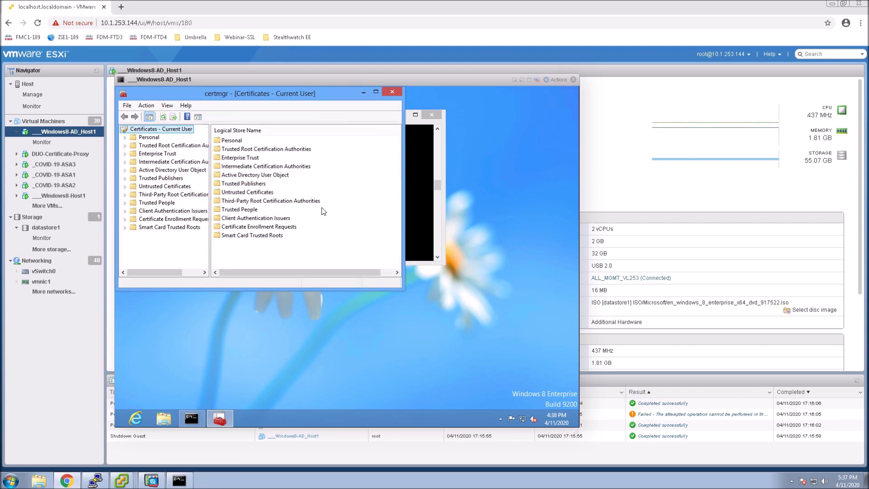
pyautogui.click(124, 138)
pyautogui.click(155, 146)
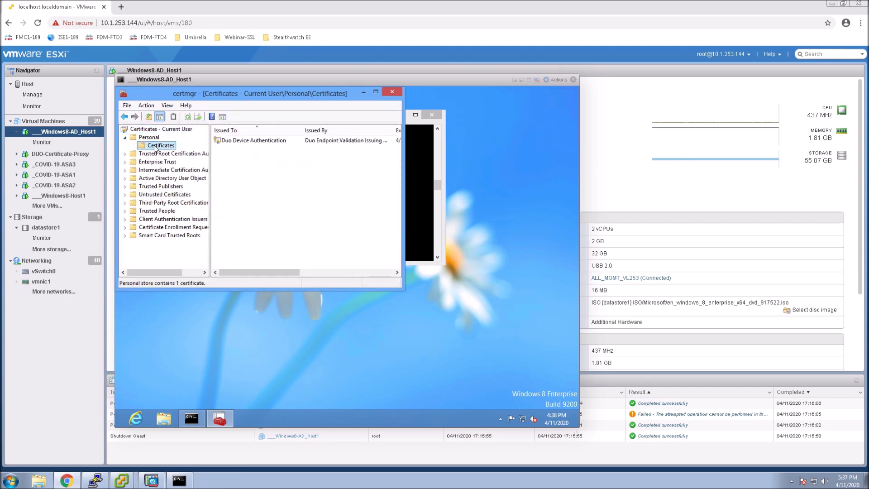
pyautogui.click(253, 141)
pyautogui.moveTo(263, 270); pyautogui.dragTo(175, 267)
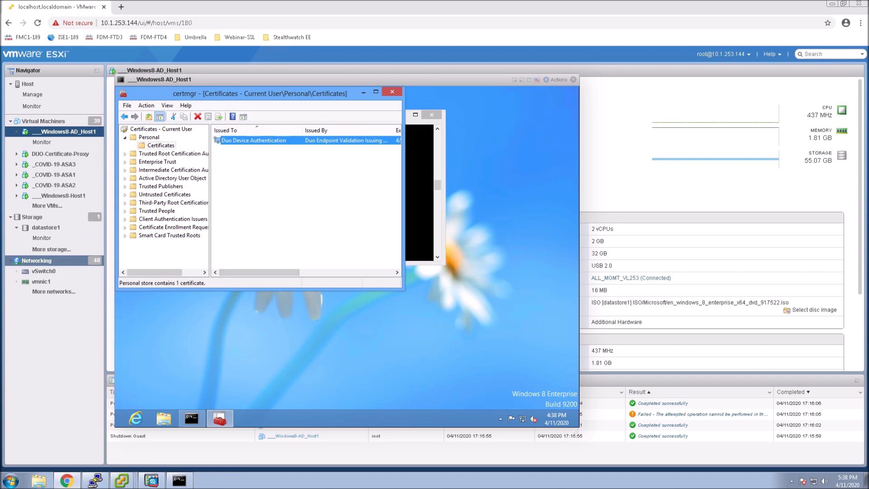
# Step: Run reg query on HKCU Internet Settings\Zones\1 and on Chrome's AutoSelectCertificateForUrls policy
pyautogui.hotkey('alt', 'Tab')
pyautogui.write('reg')
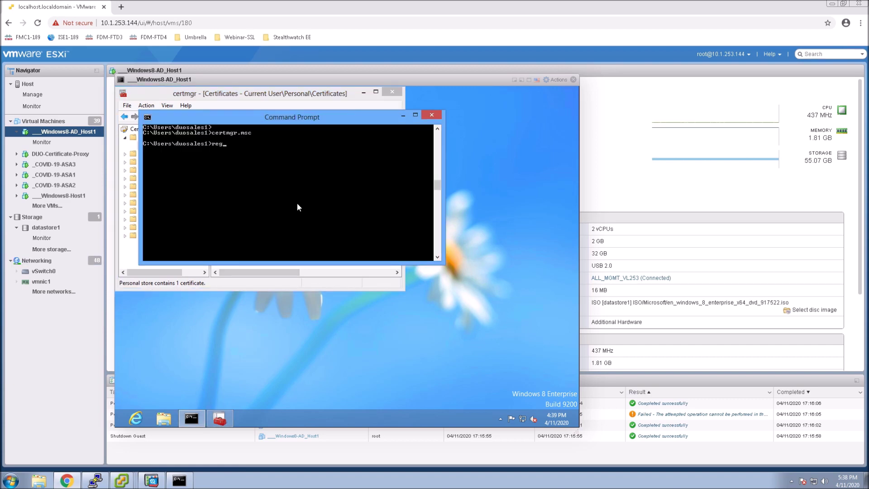
pyautogui.write(' query "HKEY_CURRENT_USER\\Software')
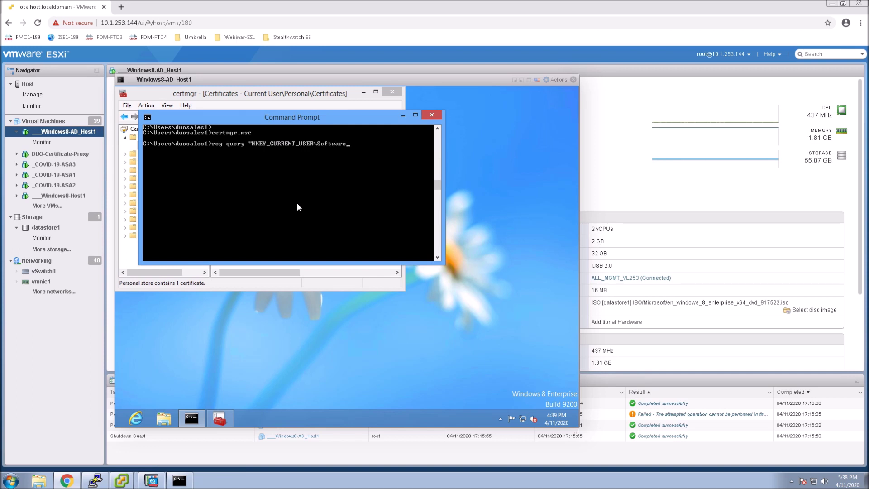
pyautogui.write('\\Microsoft\\Windows\\CurrentVersion')
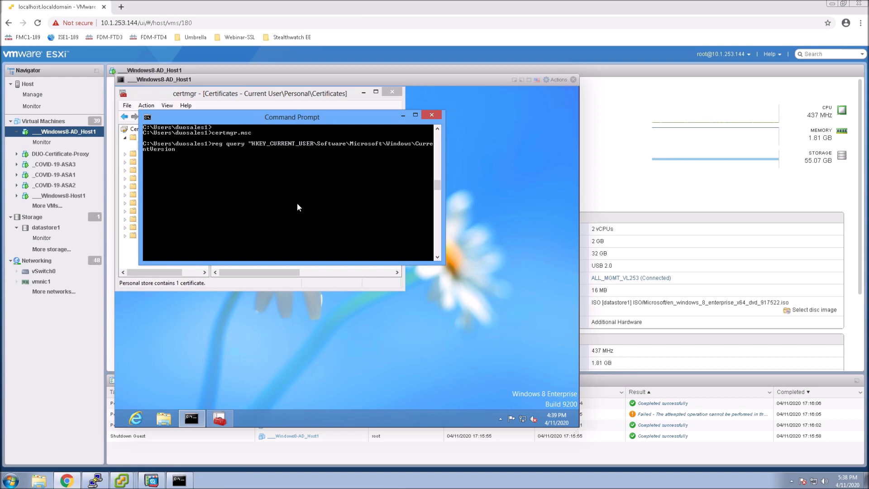
pyautogui.write('\\Internet')
pyautogui.write('Setting')
pyautogui.write('s\\Zones\\1"')
pyautogui.press('Return')
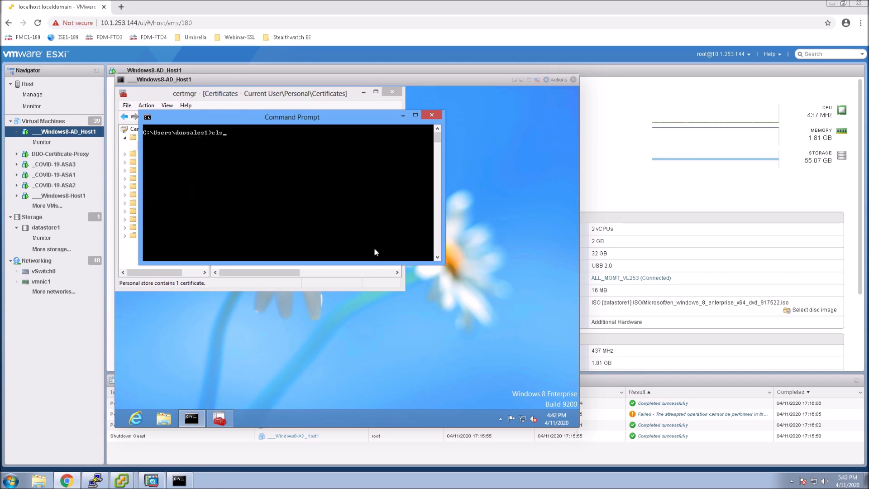
pyautogui.rightClick(373, 252)
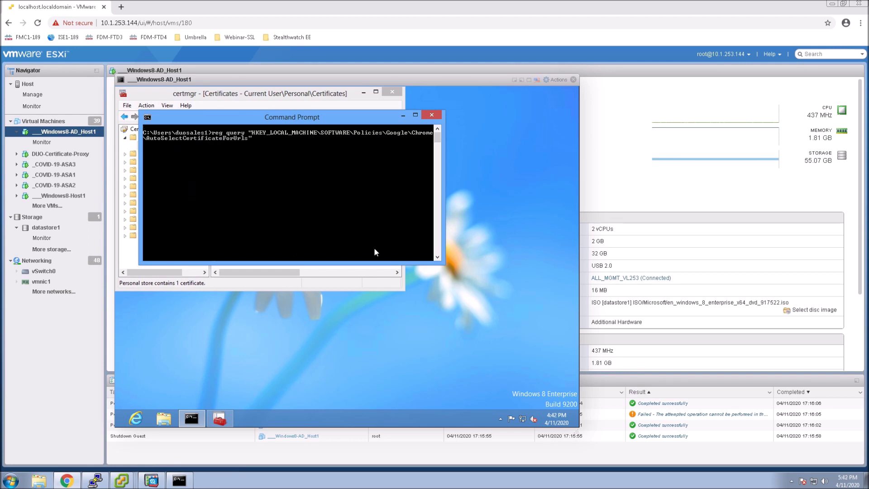
pyautogui.press('Return')
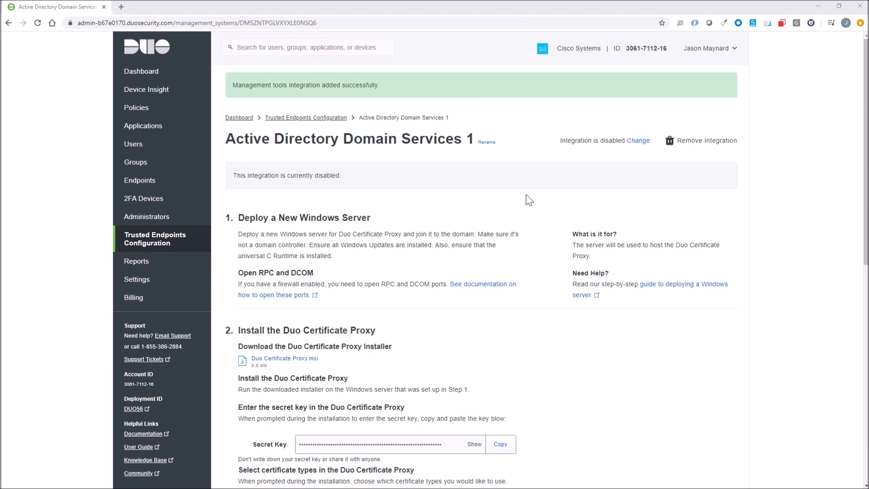
# Step: Activate the Active Directory Domain Services 1 integration and review its setup steps
pyautogui.click(638, 140)
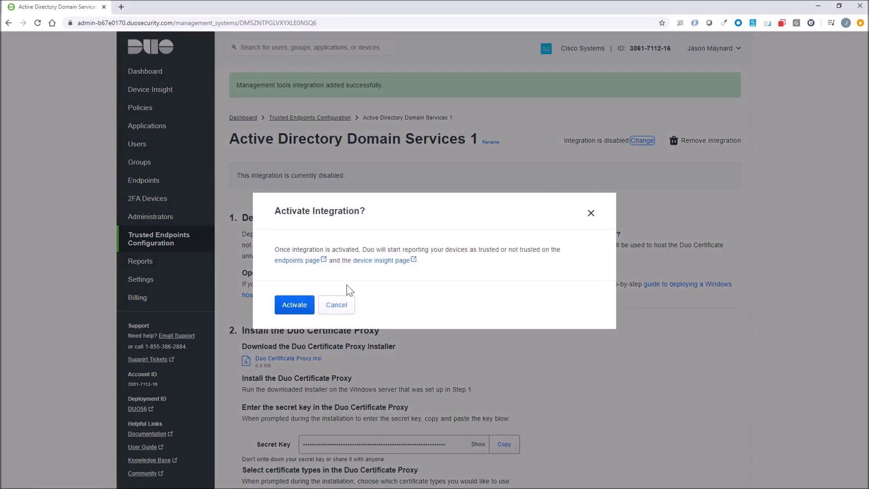
pyautogui.click(291, 307)
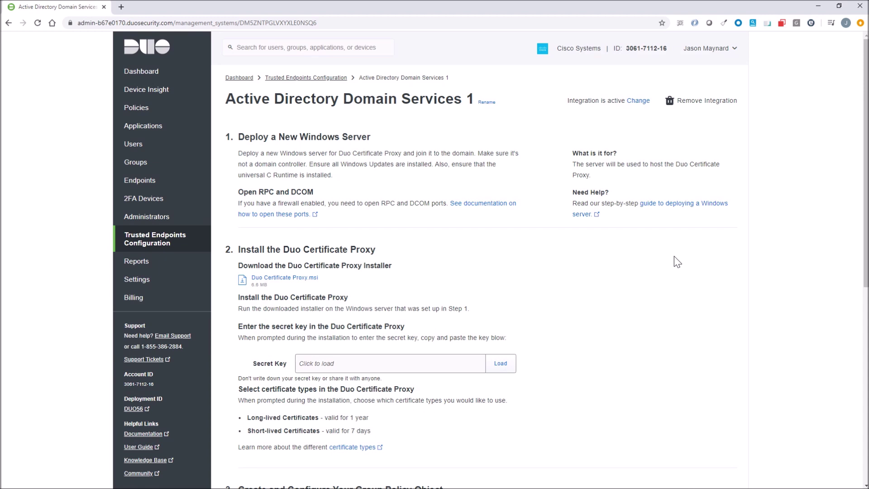
pyautogui.scroll(-1, 677, 261)
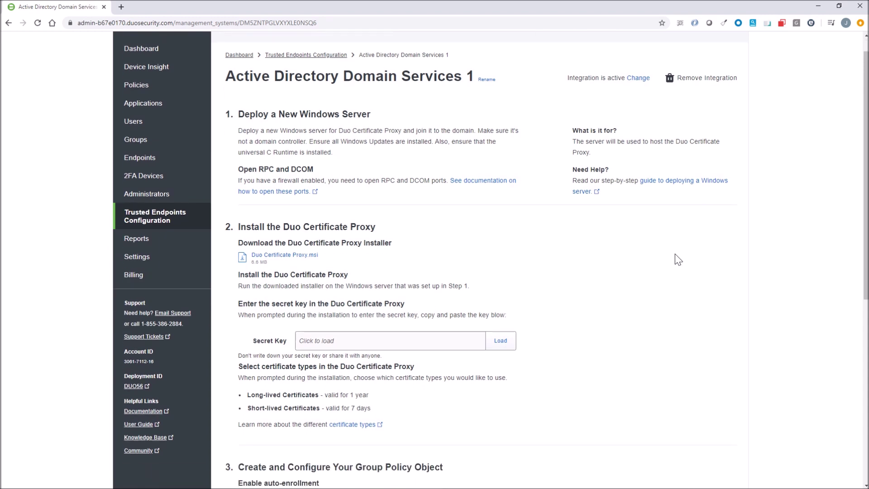
pyautogui.scroll(-6, 678, 260)
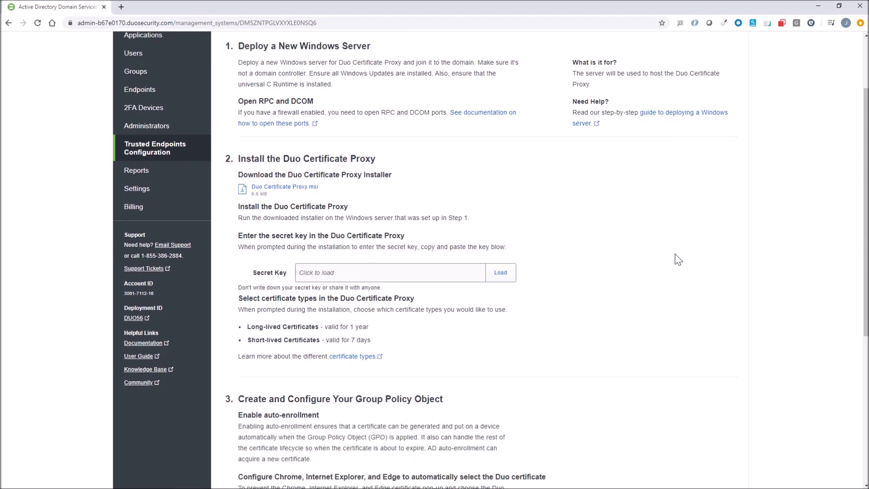
pyautogui.scroll(-2, 677, 259)
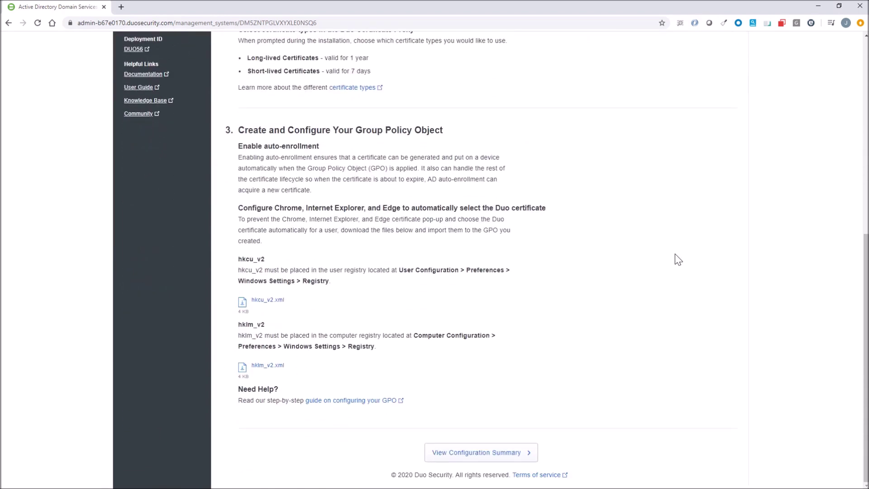
pyautogui.scroll(8, 678, 260)
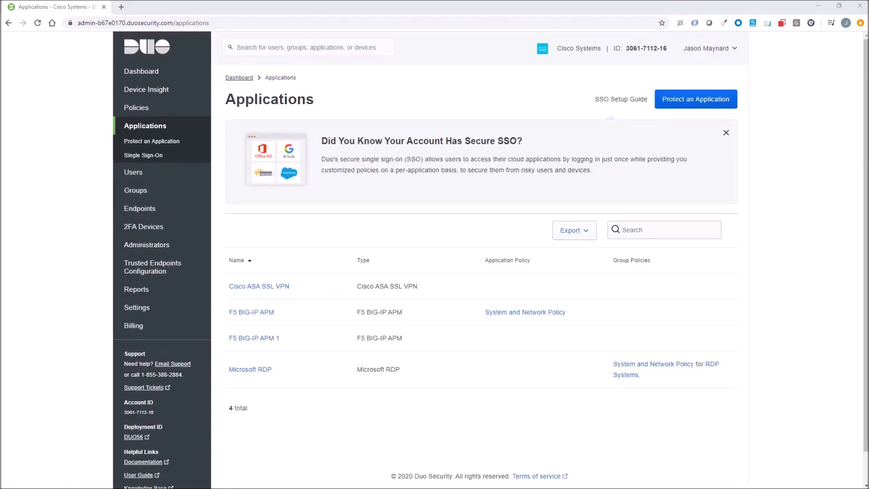
# Step: Open Cisco ASA SSL VPN, review its Policy section, and choose 'Apply a policy to all users'
pyautogui.click(266, 287)
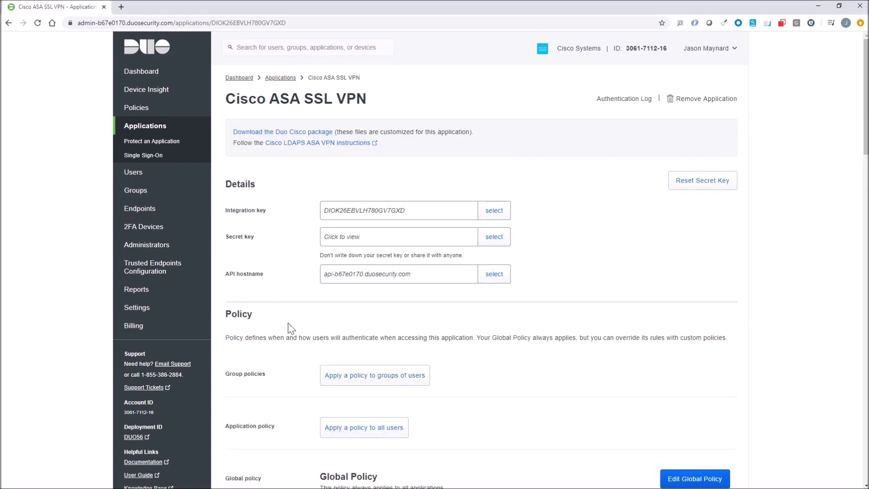
pyautogui.scroll(-3, 290, 326)
pyautogui.scroll(-2, 291, 326)
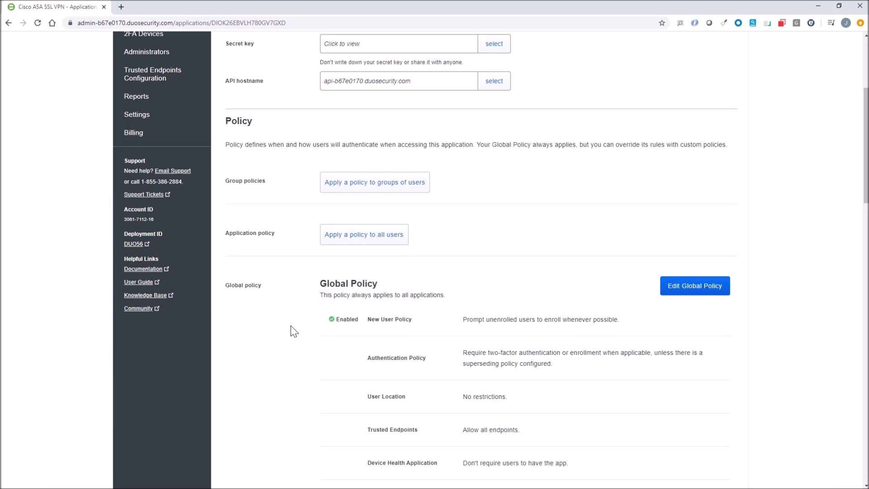
pyautogui.scroll(-1, 291, 326)
pyautogui.scroll(-4, 291, 325)
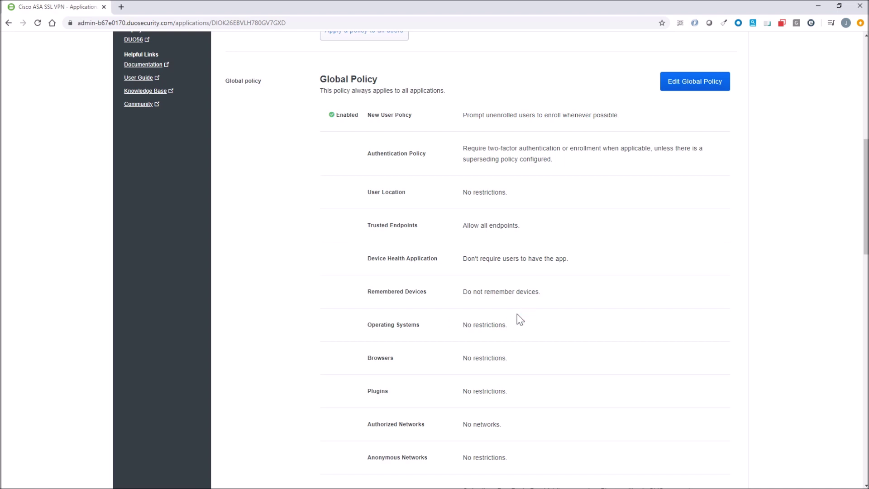
pyautogui.scroll(4, 663, 270)
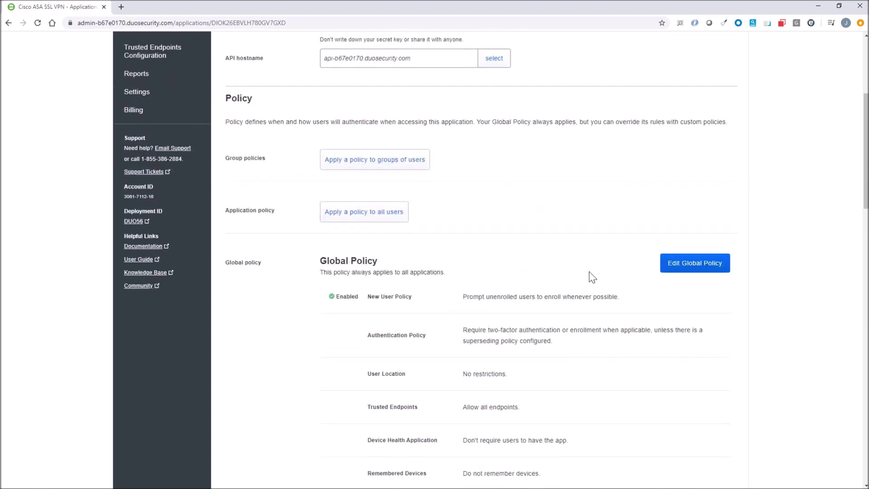
pyautogui.scroll(2, 451, 259)
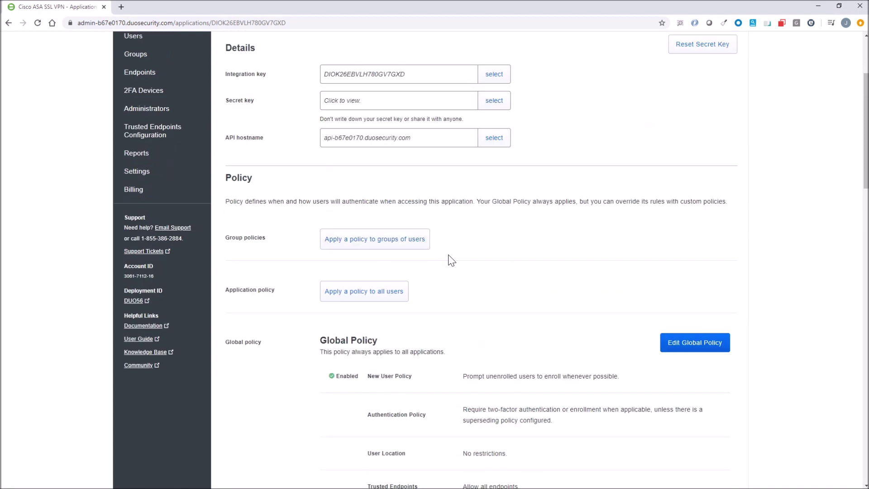
pyautogui.click(385, 291)
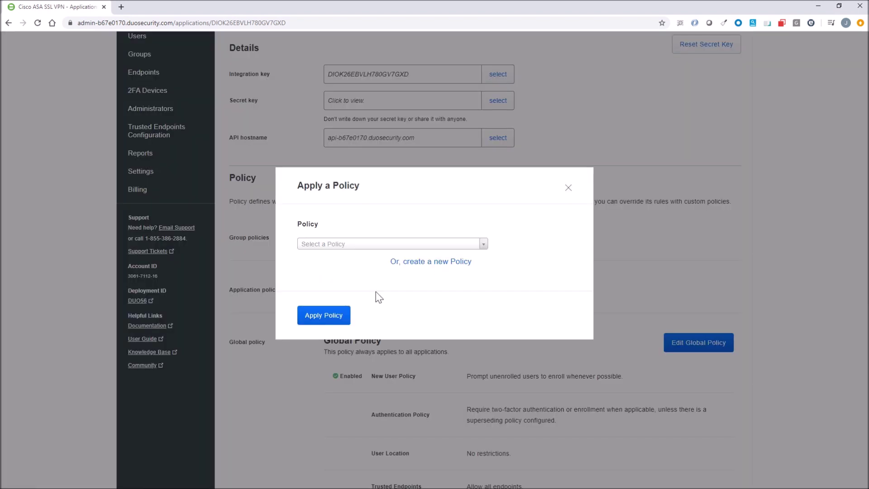
# Step: Start a new application policy named 'Trusted Endpoints' instead of an existing one
pyautogui.click(480, 246)
pyautogui.click(481, 247)
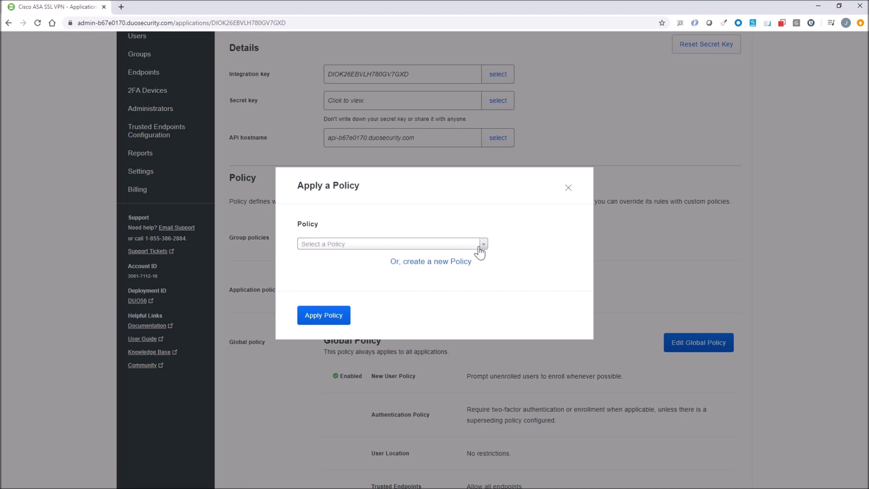
pyautogui.click(434, 265)
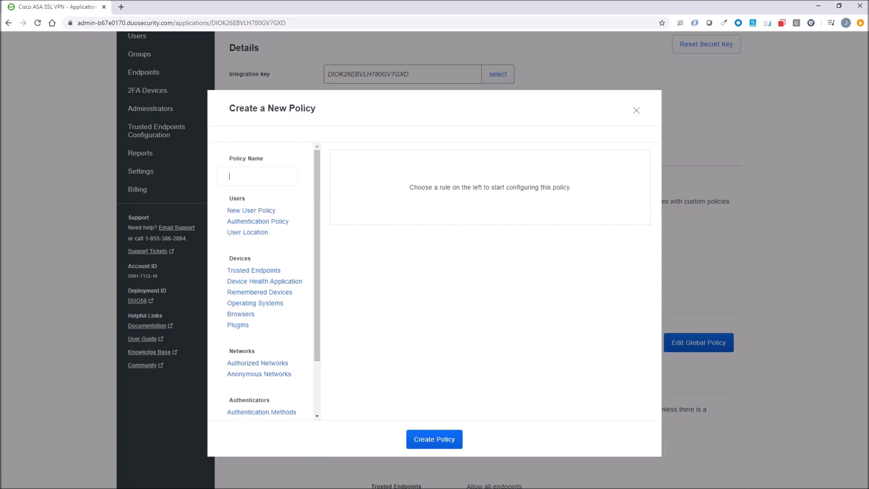
pyautogui.click(229, 176)
pyautogui.write('Tr')
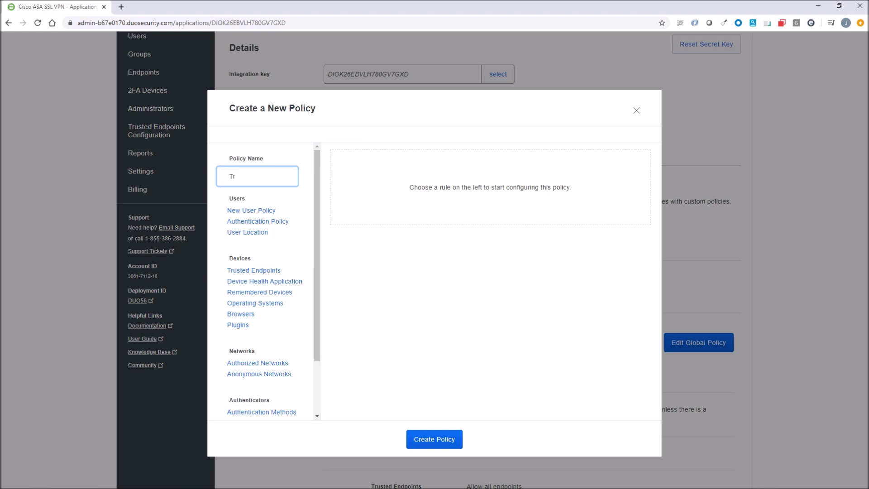
pyautogui.write('usted Endpoints')
# Step: Add the Trusted Endpoints rule set to 'Require endpoints to be trusted' and create the policy
pyautogui.click(261, 272)
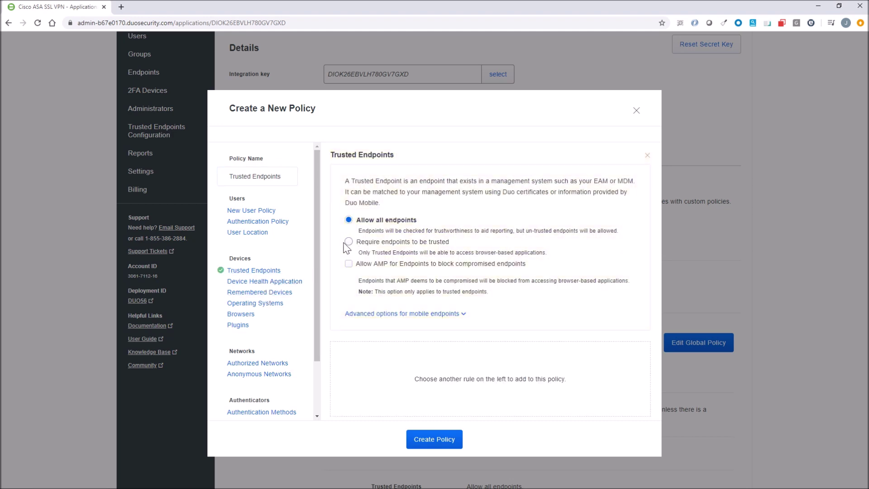
pyautogui.click(350, 242)
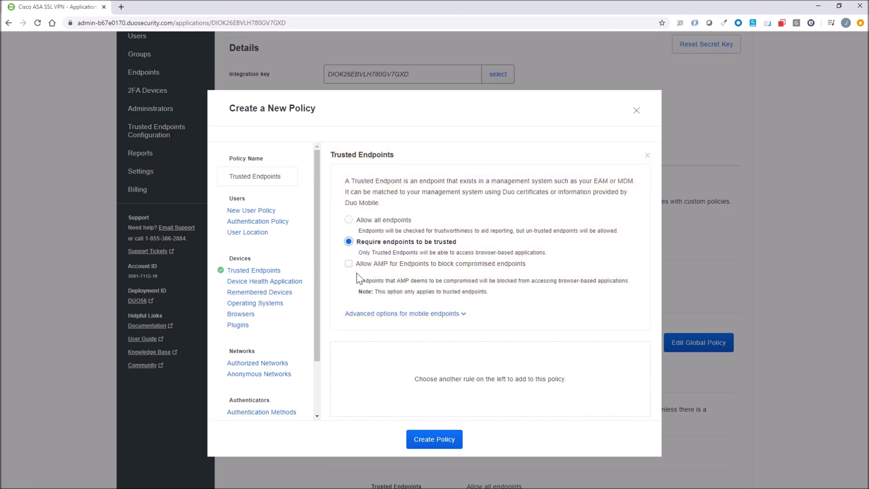
pyautogui.click(436, 437)
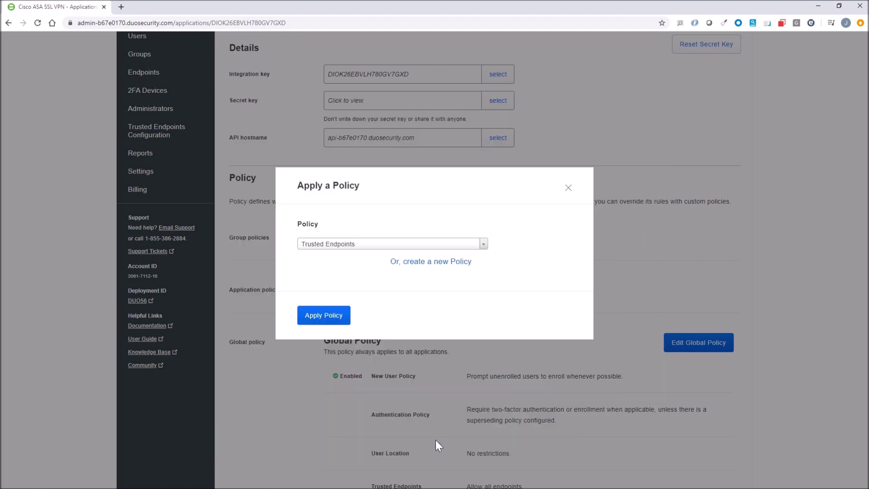
# Step: Apply the Trusted Endpoints policy to Cisco ASA SSL VPN and save the application
pyautogui.click(332, 324)
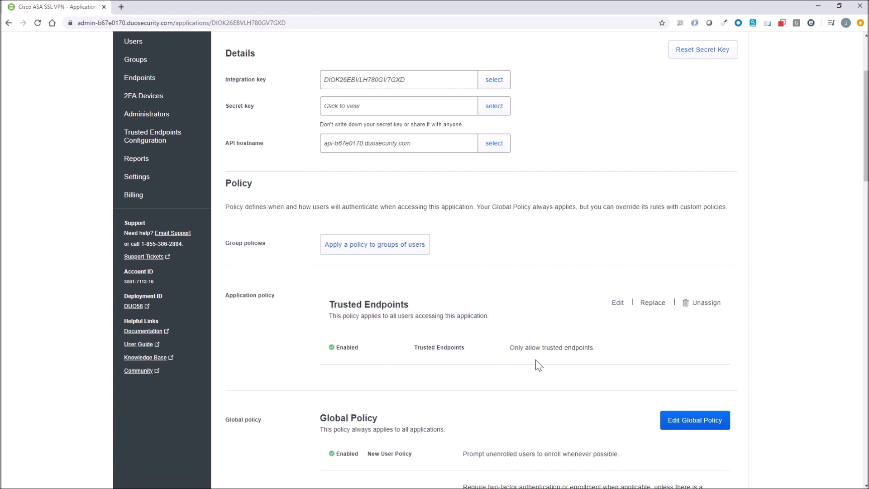
pyautogui.scroll(-9, 799, 299)
pyautogui.scroll(-18, 762, 294)
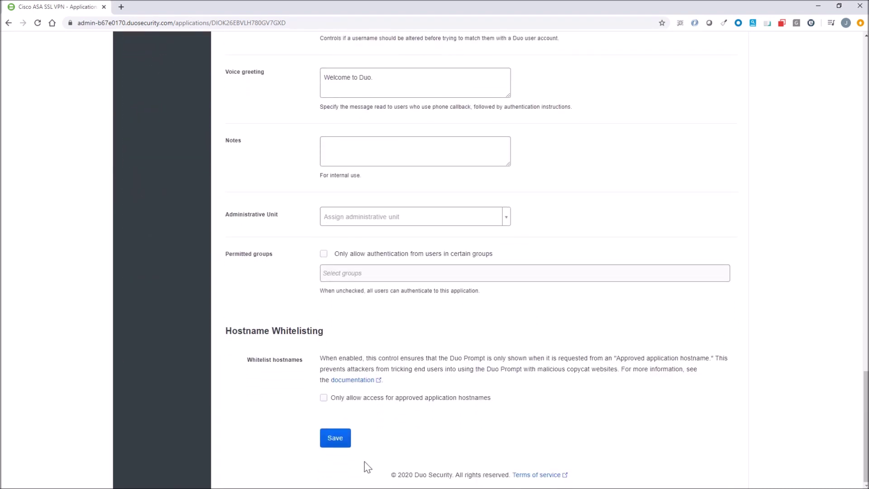
pyautogui.click(329, 443)
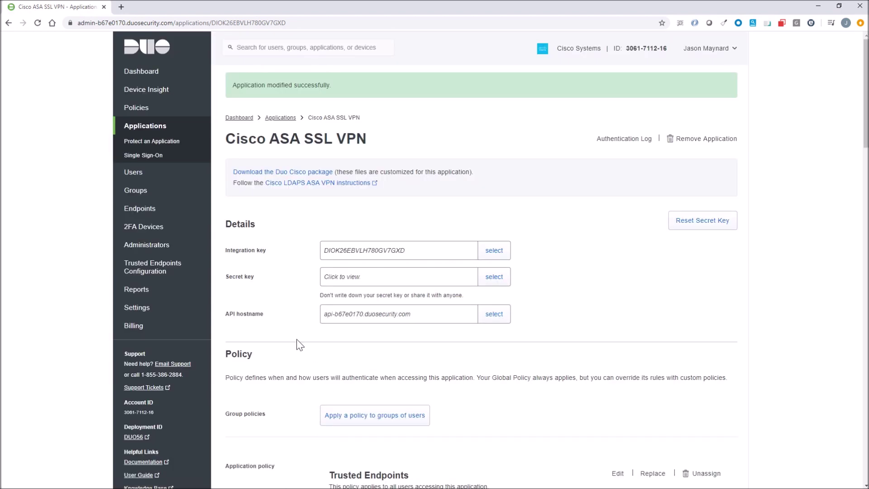
# Step: Log on to the F5 portal in the first VM and approve it with a Duo push
pyautogui.click(162, 131)
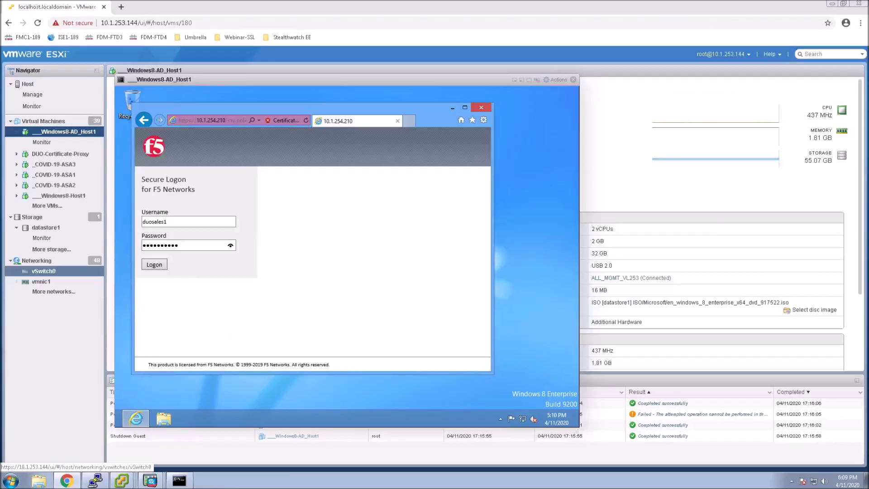
pyautogui.click(153, 264)
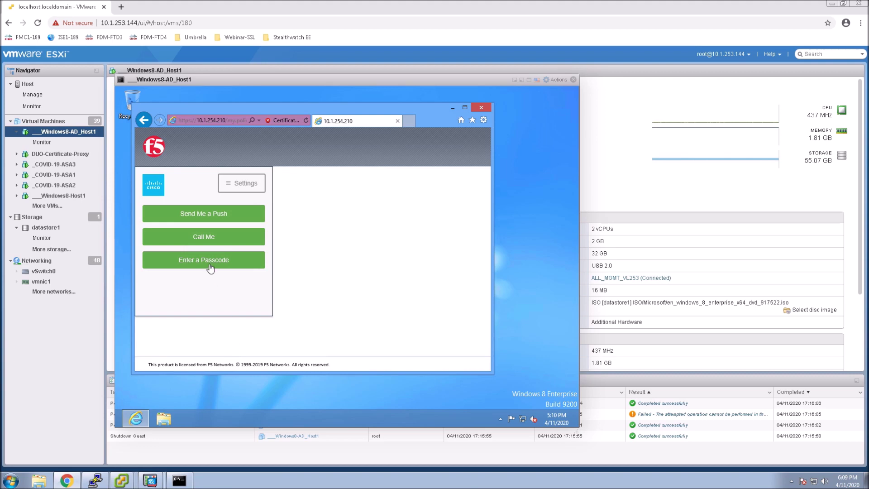
pyautogui.click(199, 211)
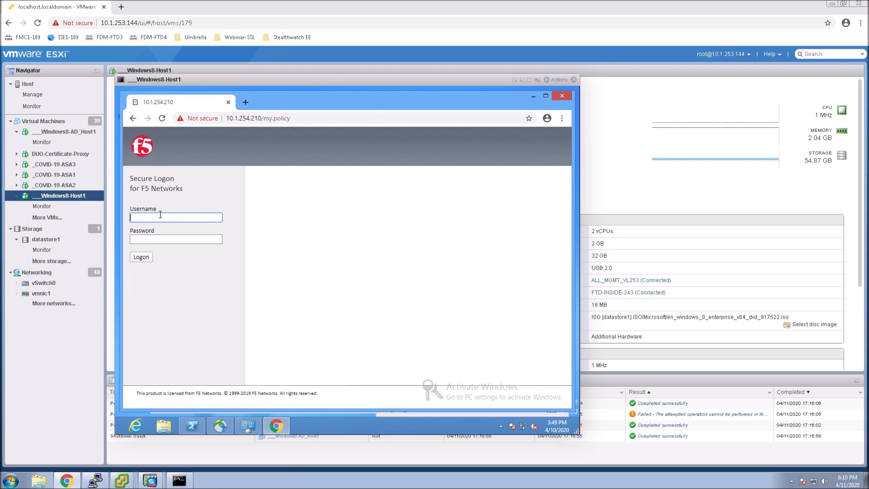
# Step: Submit the user's username and password on the second VM's F5 Secure Logon page
pyautogui.write('osales1')
pyautogui.press('Tab')
pyautogui.write('********')
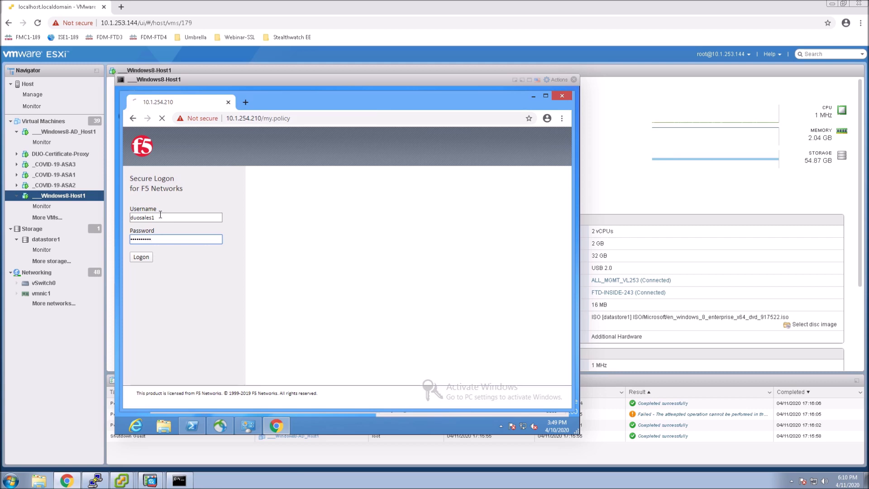
pyautogui.press('Return')
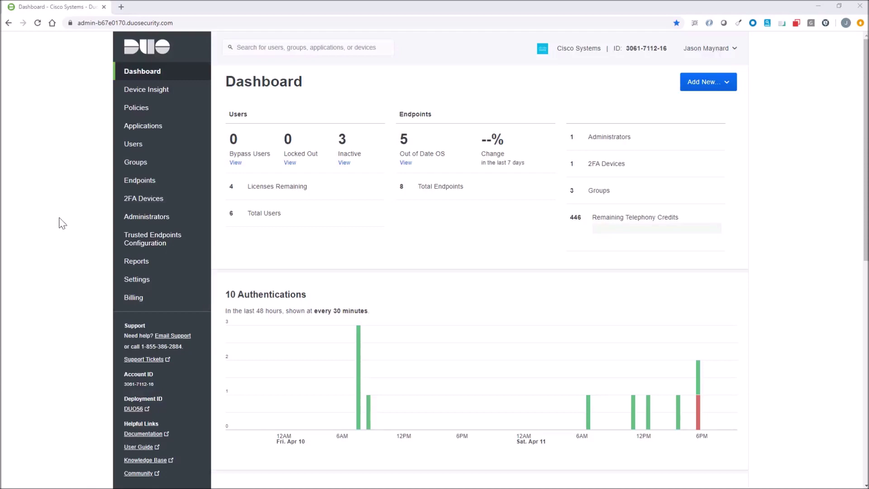
# Step: Scroll the Dashboard's Authentication Log to the denied F5 BIG-IP APM untrusted-endpoint attempt
pyautogui.scroll(-3, 271, 216)
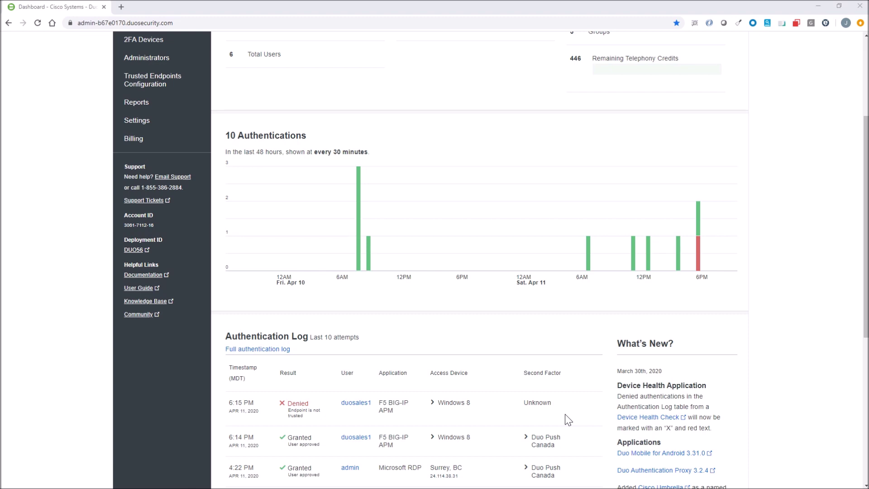
pyautogui.scroll(4, 569, 420)
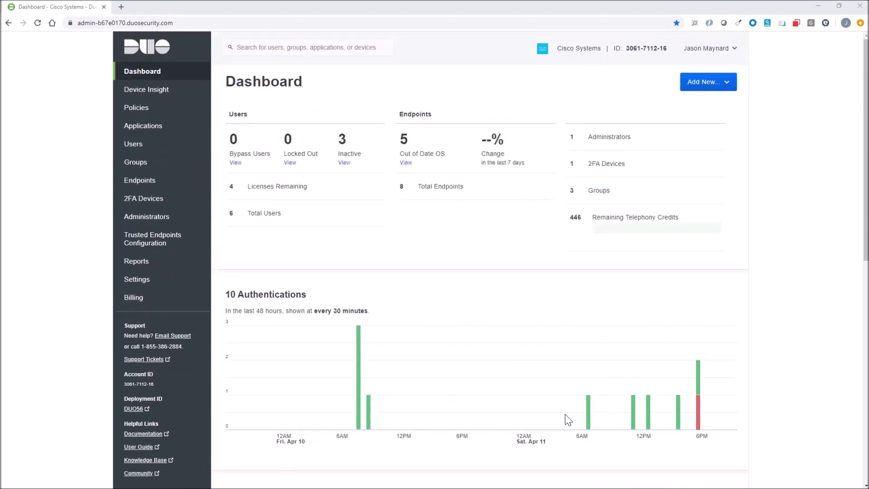